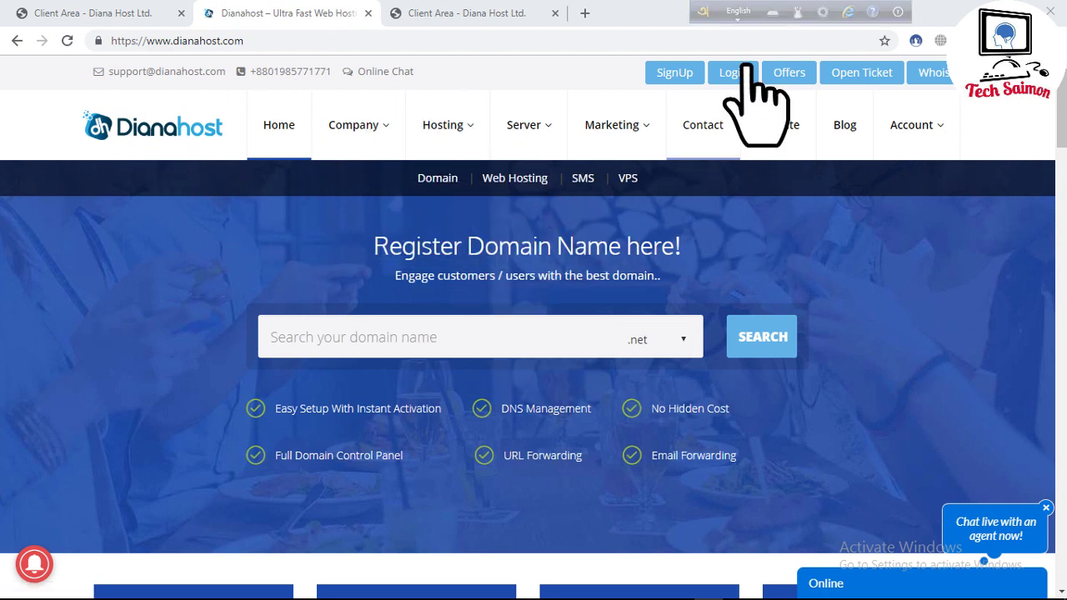
Step: Sign in to the Dianahost Client Area with the saved login credentials from autofill
left_click(461, 12)
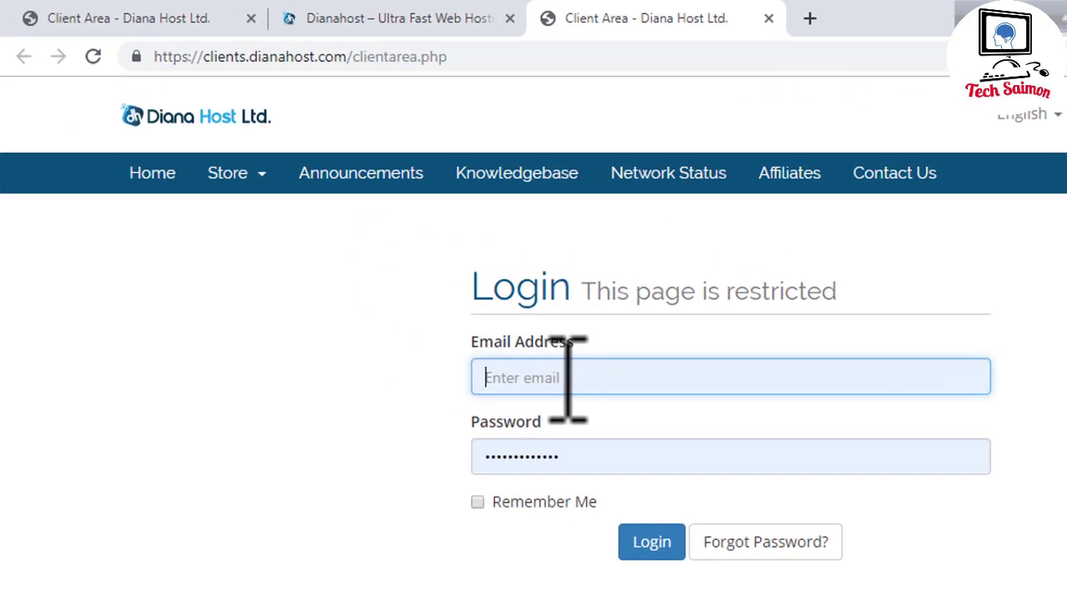
left_click(571, 377)
left_click(659, 456)
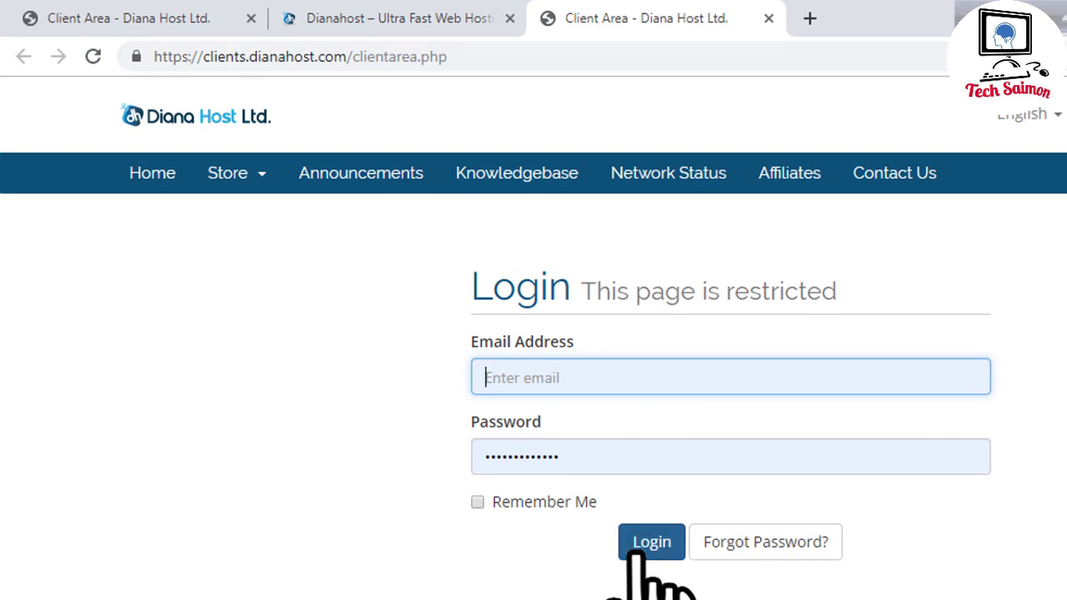
left_click(629, 530)
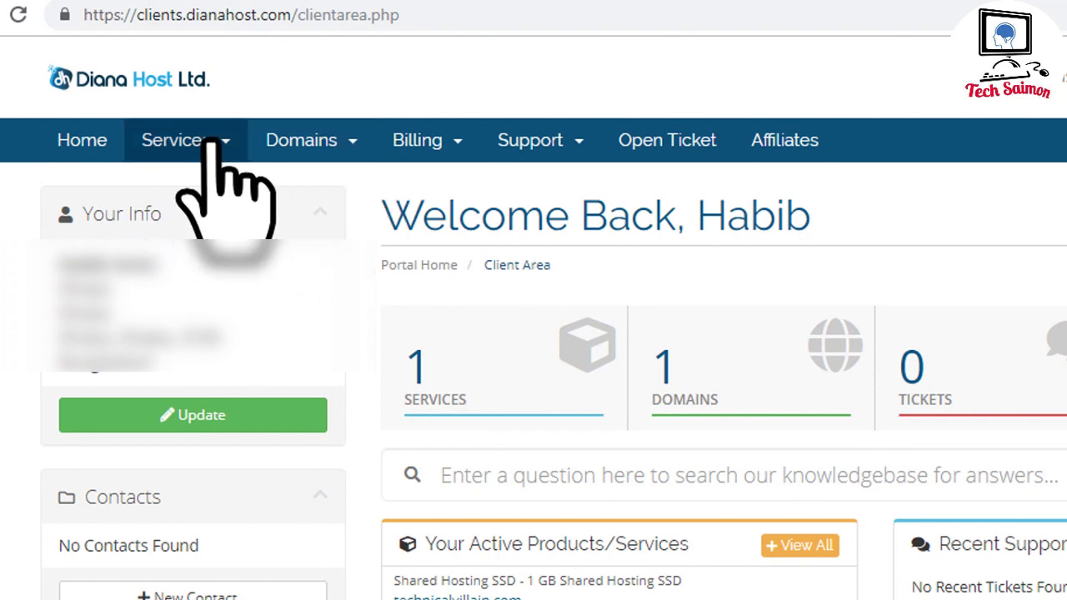
Step: Open the Active technicalvillain.com hosting from My Services and log in to its cPanel
left_click(227, 139)
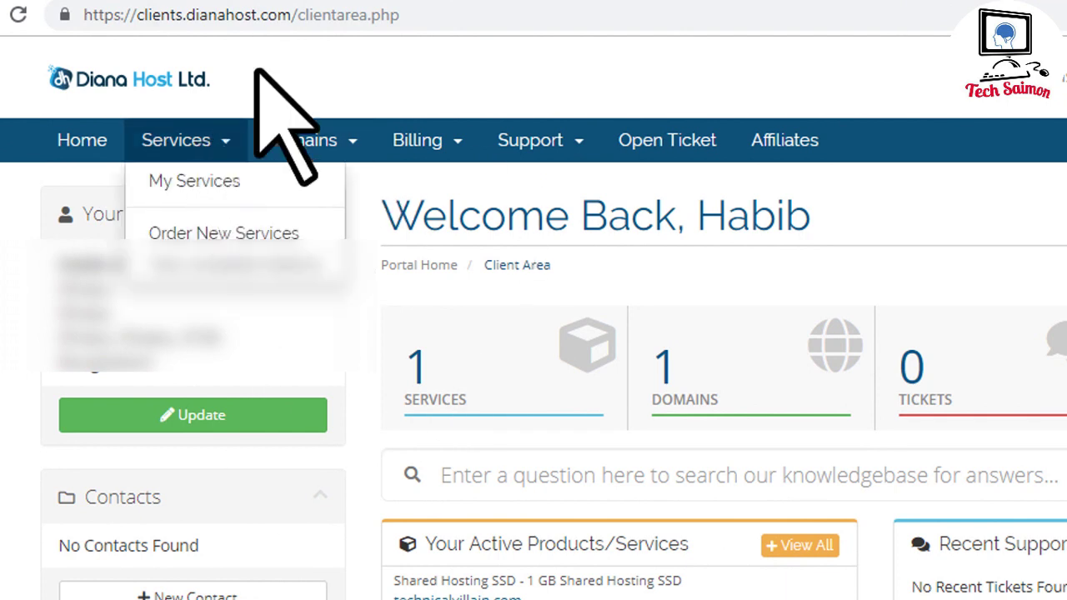
left_click(214, 178)
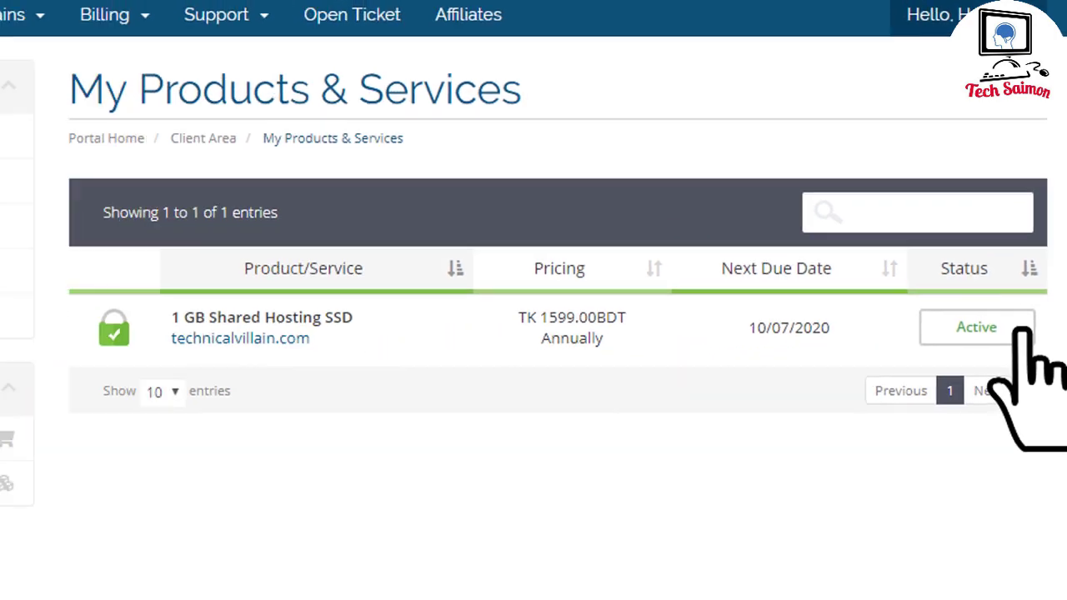
left_click(885, 380)
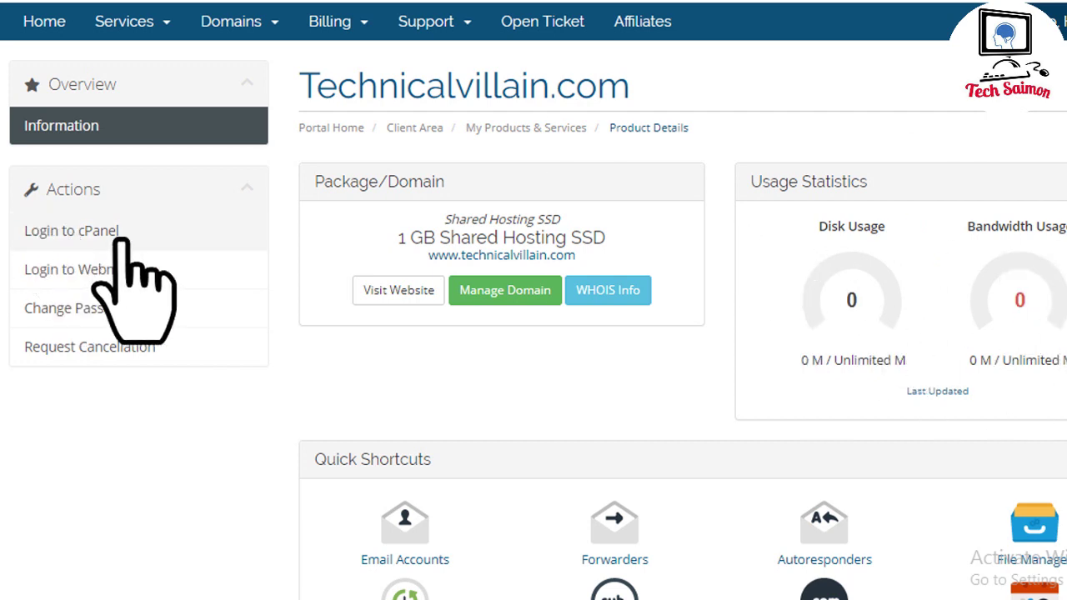
left_click(79, 237)
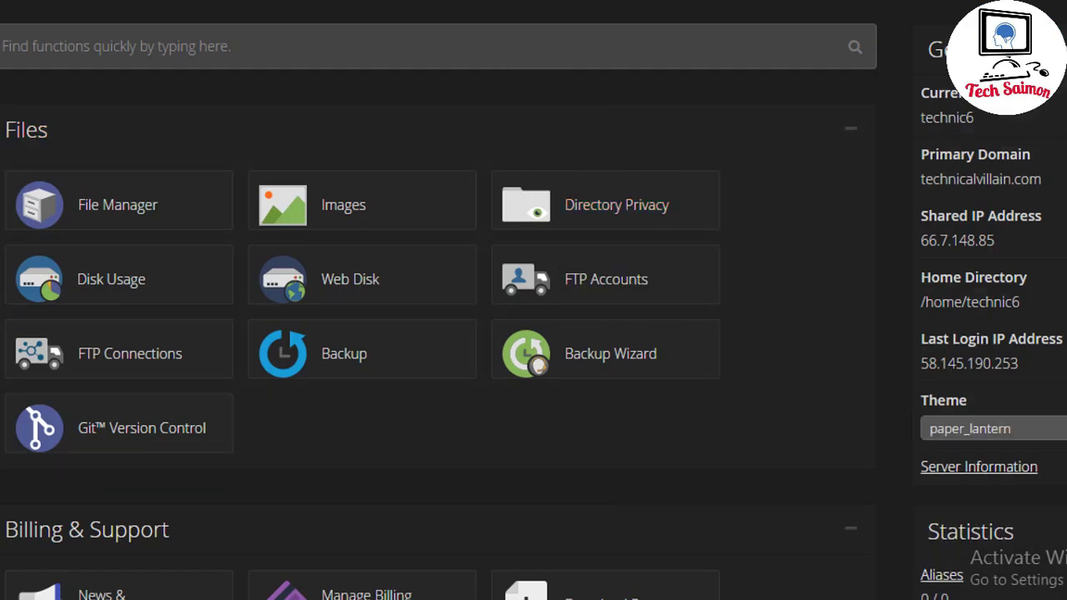
Step: Scroll down the technicalvillain.com cPanel dashboard toward the Software tools
scroll(437, 333, "down", 15)
scroll(438, 334, "down", 15)
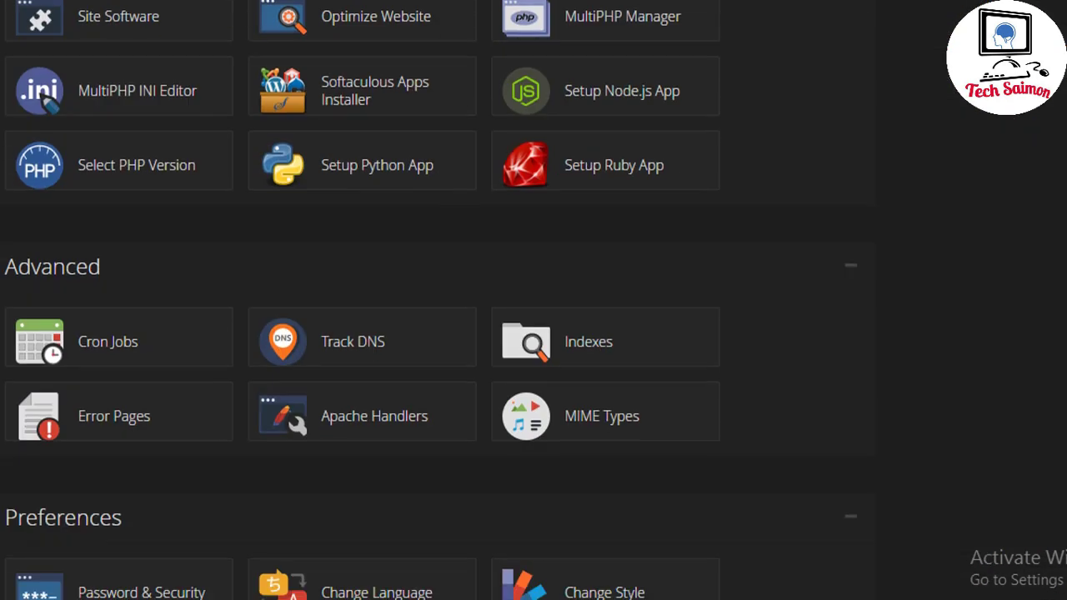
scroll(437, 334, "down", 10)
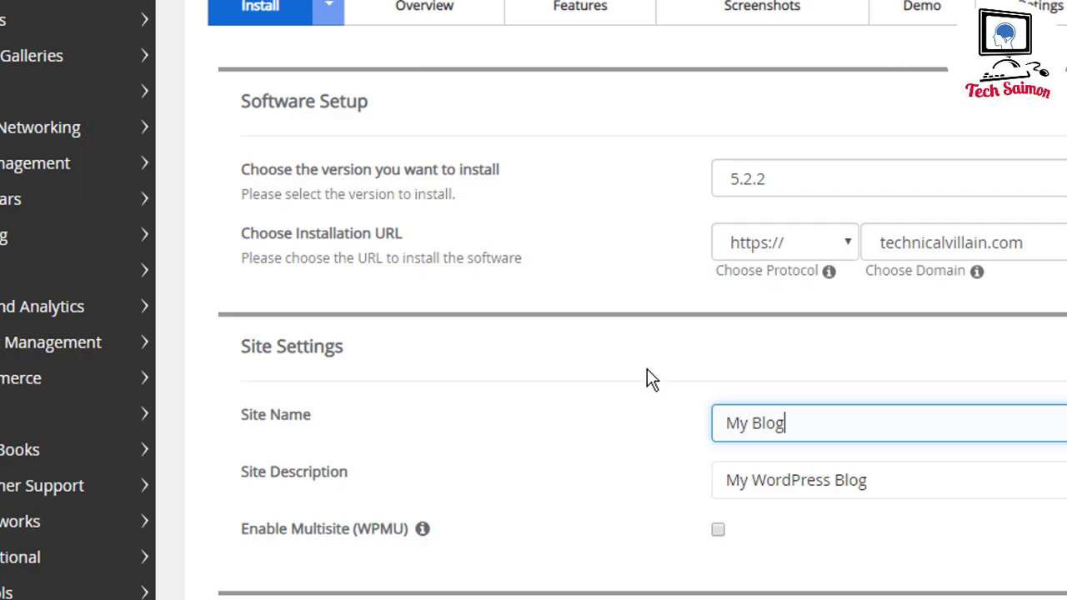
left_click(825, 250)
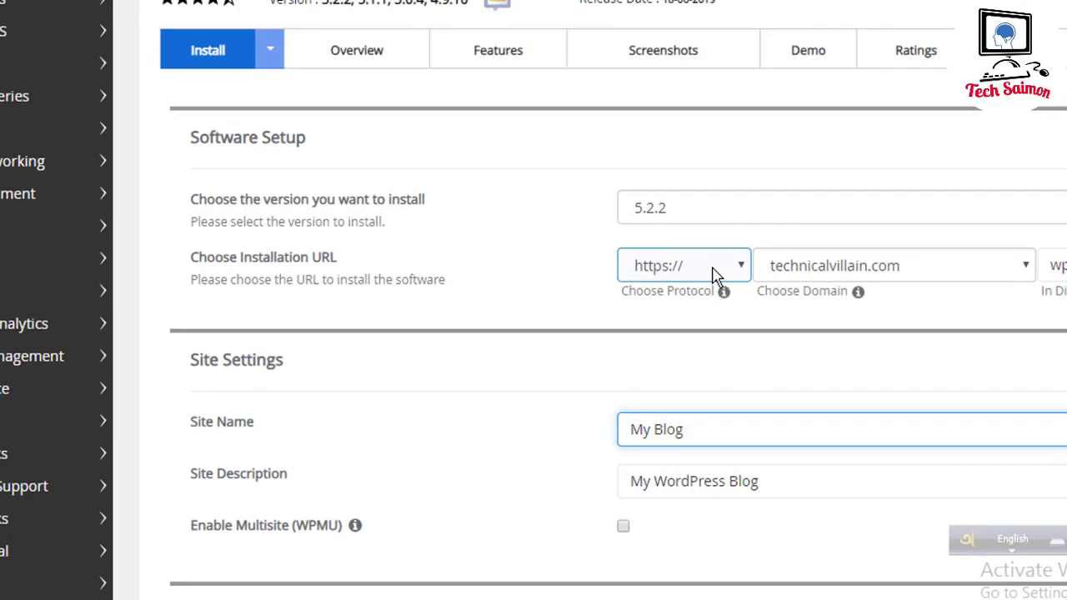
left_click(566, 371)
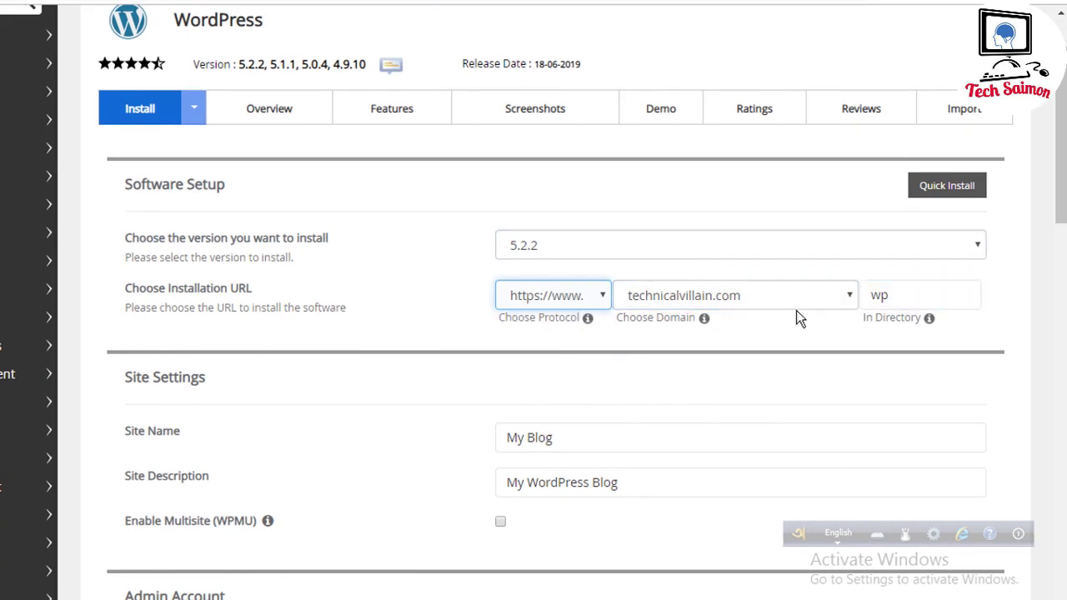
left_click(916, 290)
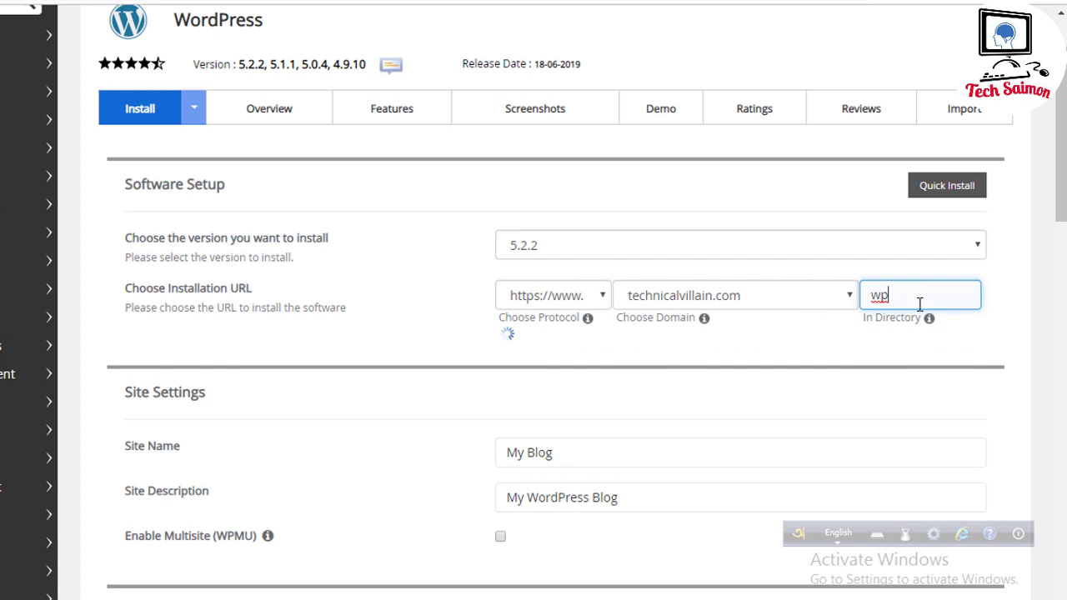
key("BackSpace")
key("BackSpace")
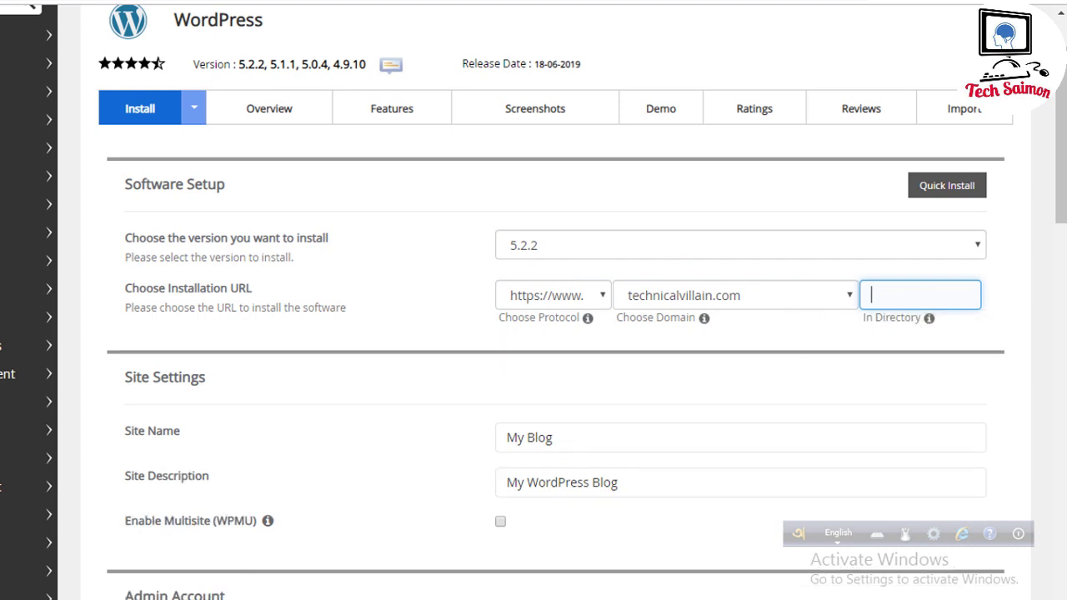
scroll(1063, 325, "down", 6)
scroll(863, 364, "up", 3)
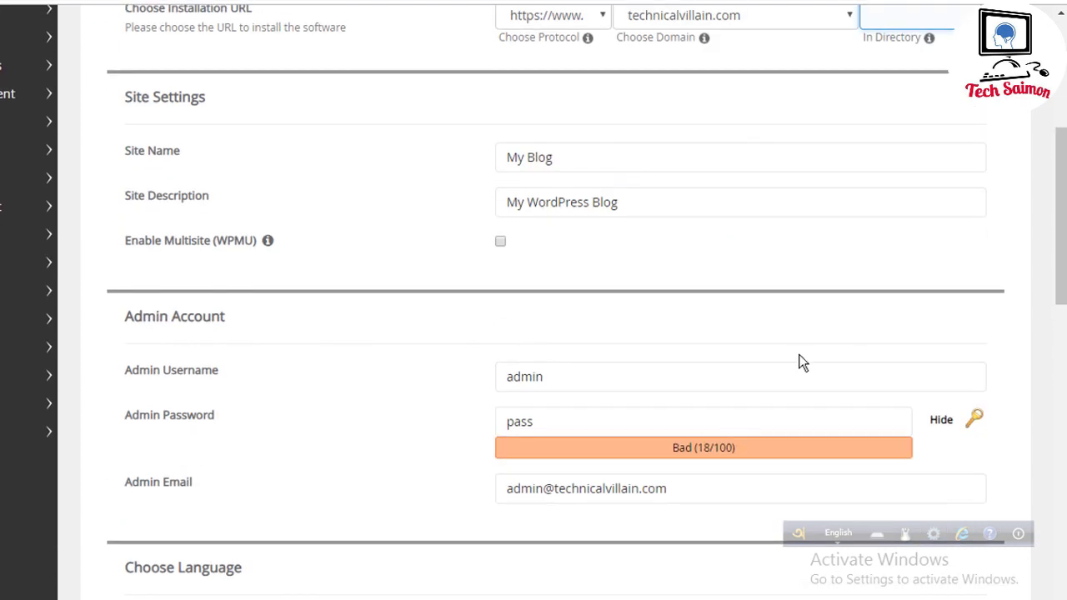
Step: Check the site name, description and admin username, then replace the admin password with a strong one
left_click(572, 156)
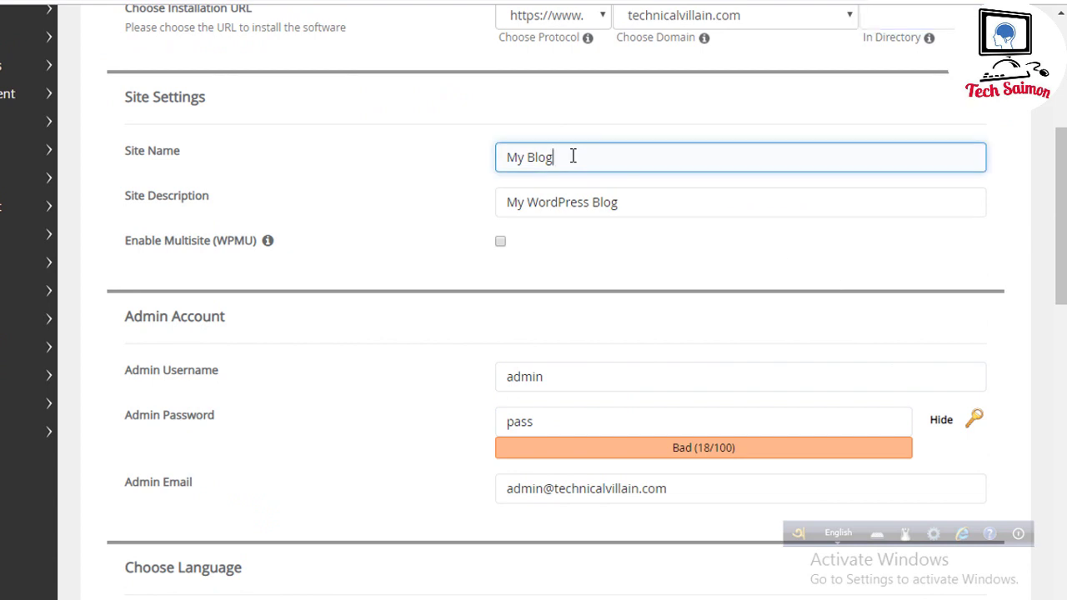
left_click(621, 203)
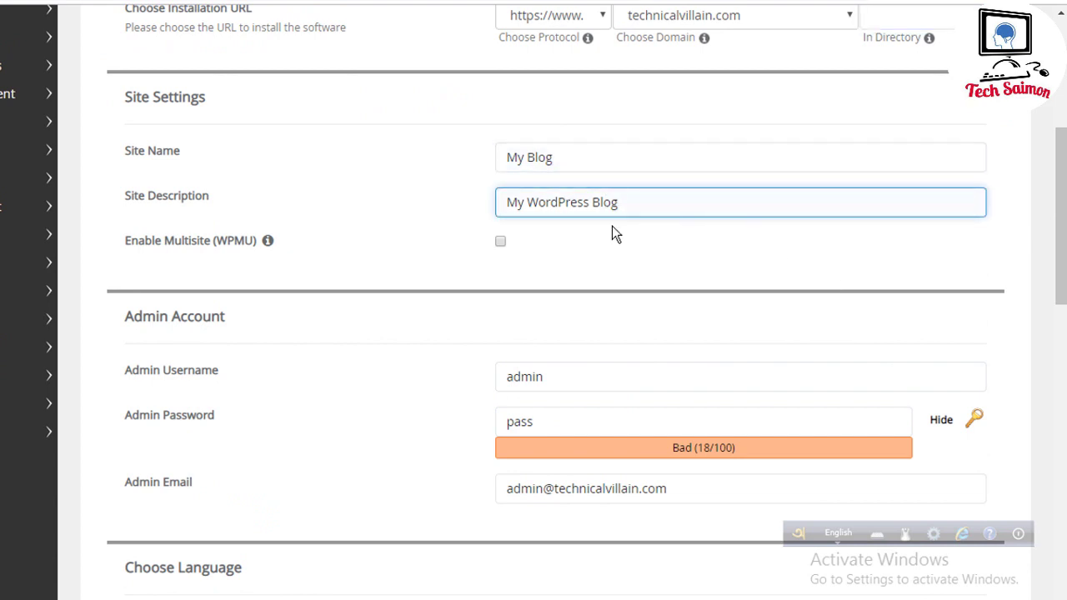
left_click(569, 383)
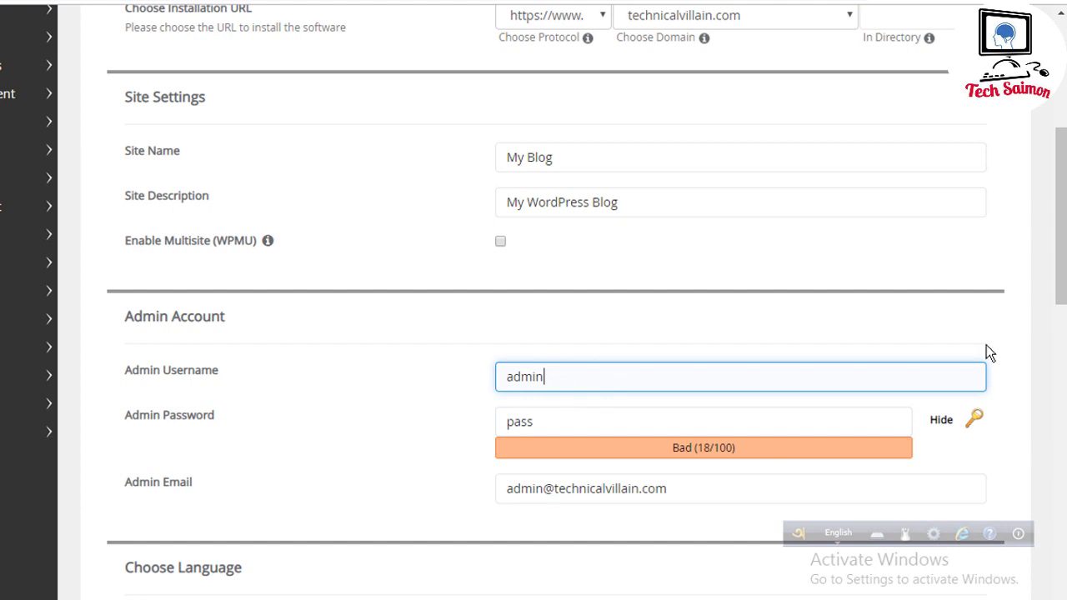
scroll(533, 333, "down", 2)
left_click(588, 287)
key("BackSpace")
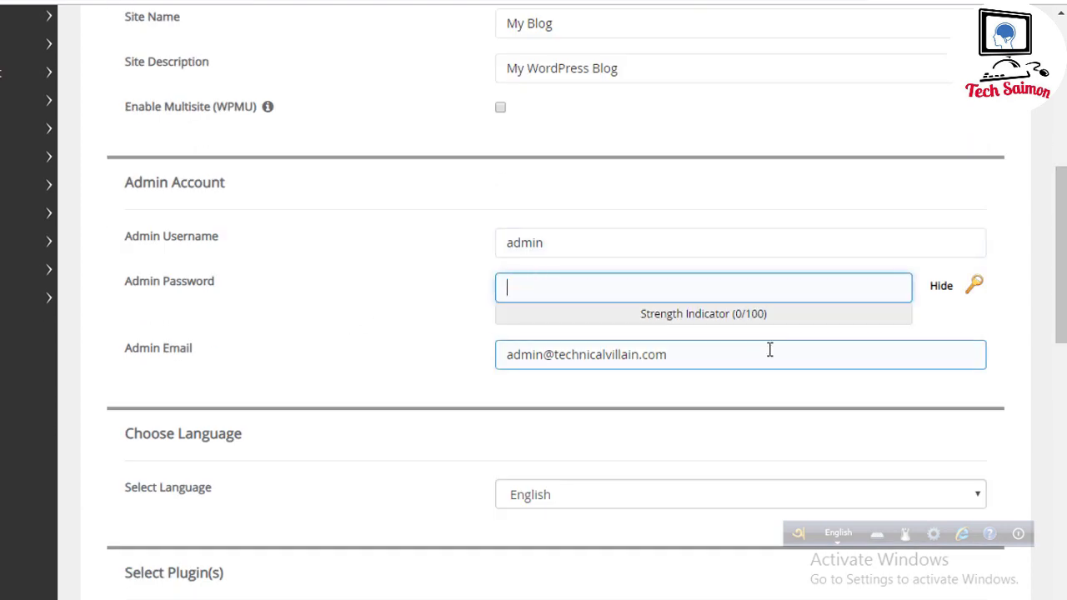
Step: Replace the default admin e-mail with the owner's saved e-mail address
left_click(750, 358)
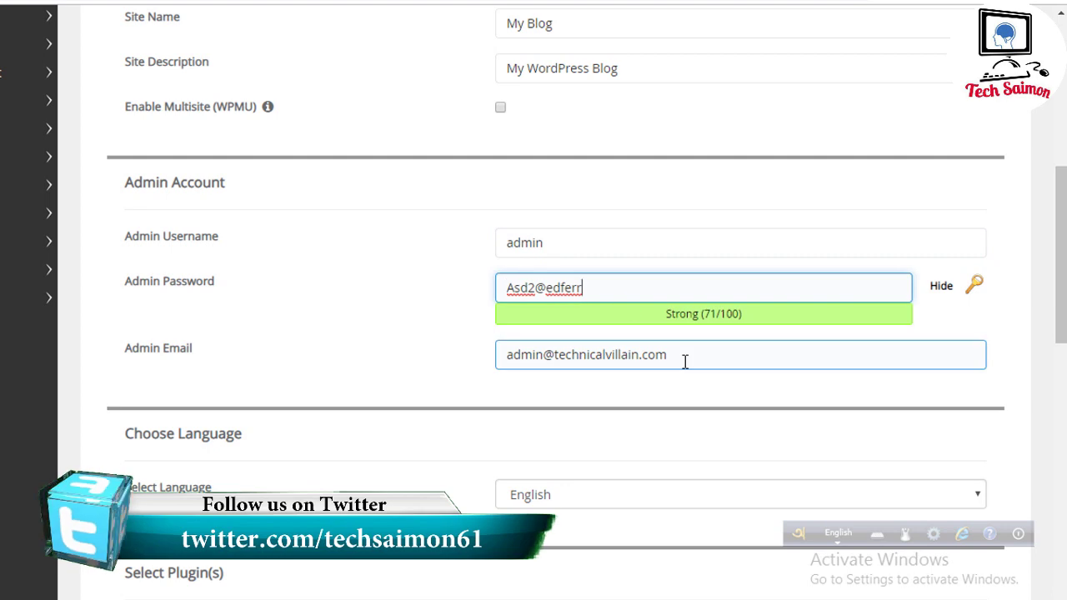
left_click_drag(686, 362, 542, 355)
key("ctrl+a")
key("BackSpace")
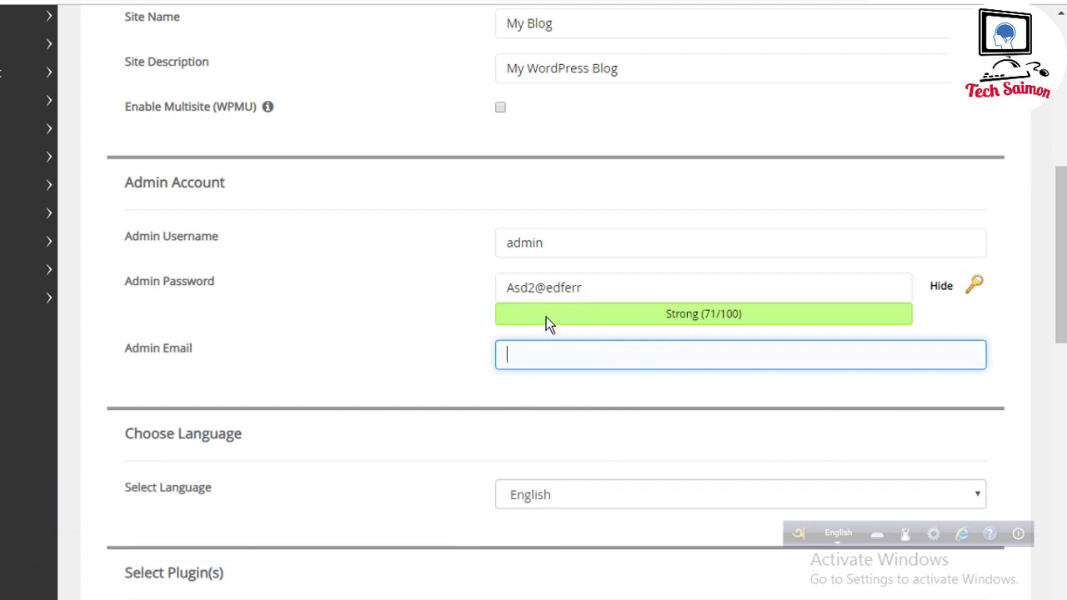
left_click(634, 426)
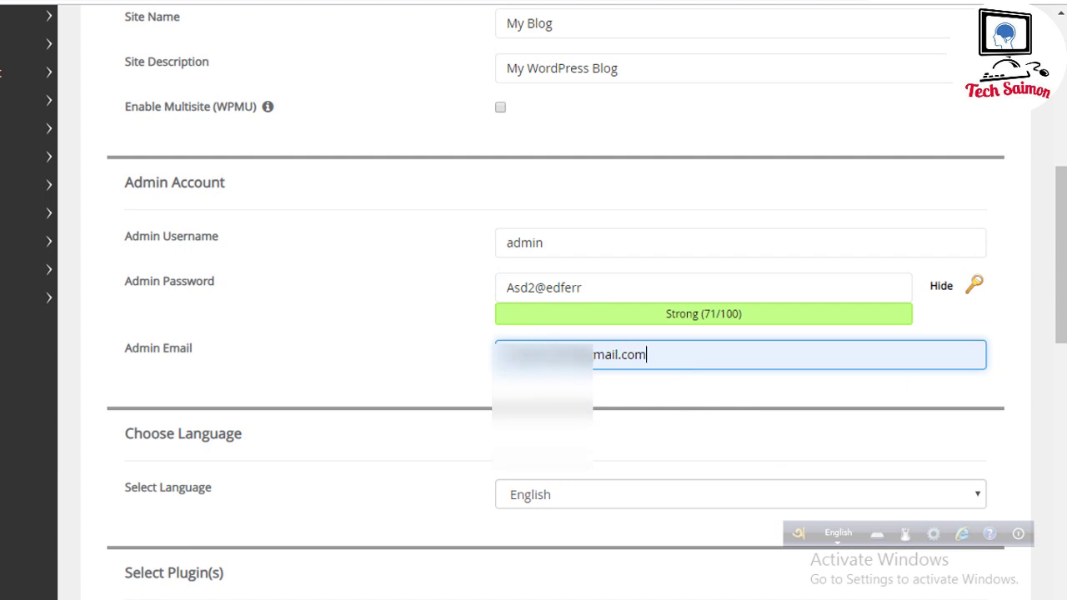
scroll(1047, 353, "down", 1)
left_click_drag(1063, 294, 1063, 215)
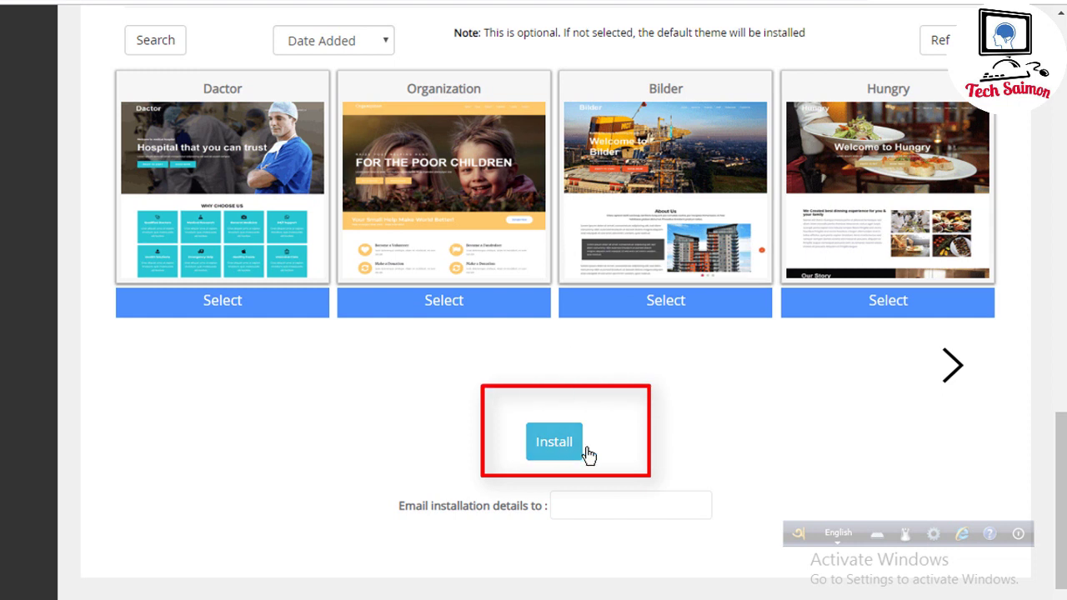
Step: Install WordPress and open the new technicalvillain.com site in a new tab
left_click(554, 442)
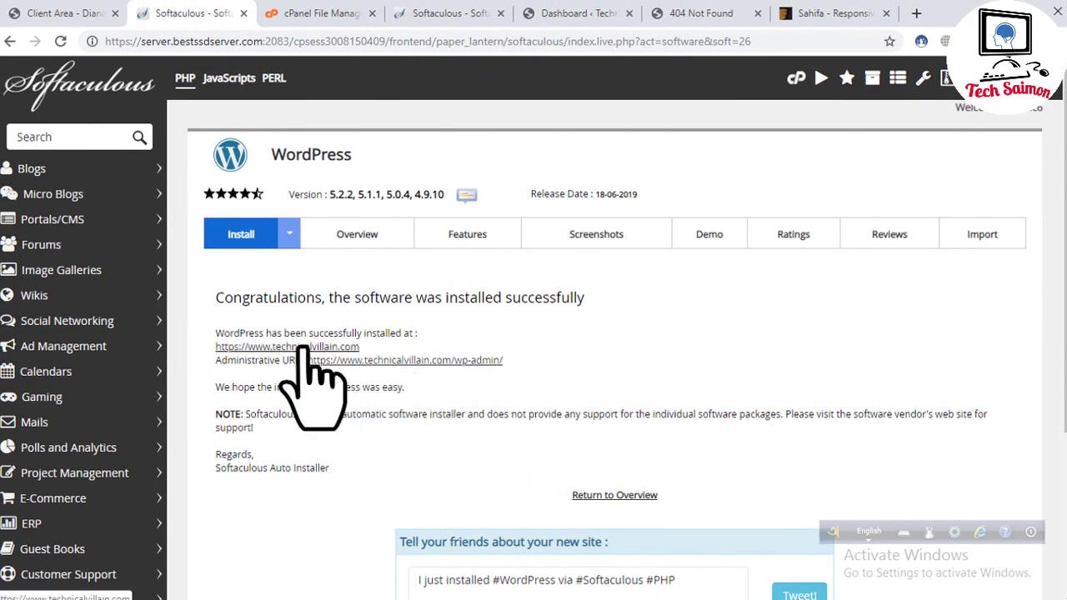
left_click(348, 360)
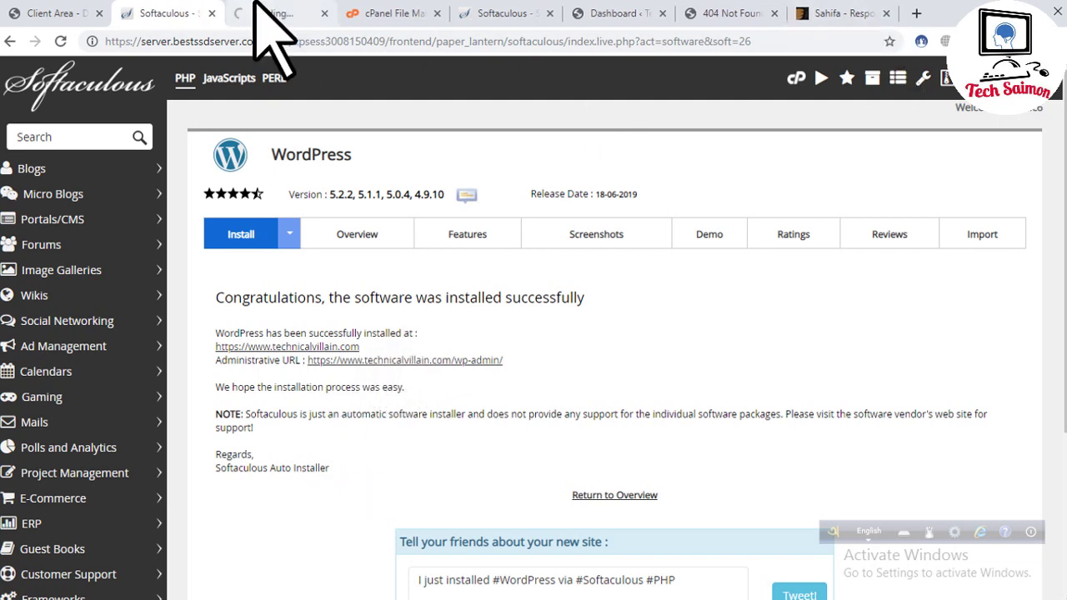
left_click(269, 12)
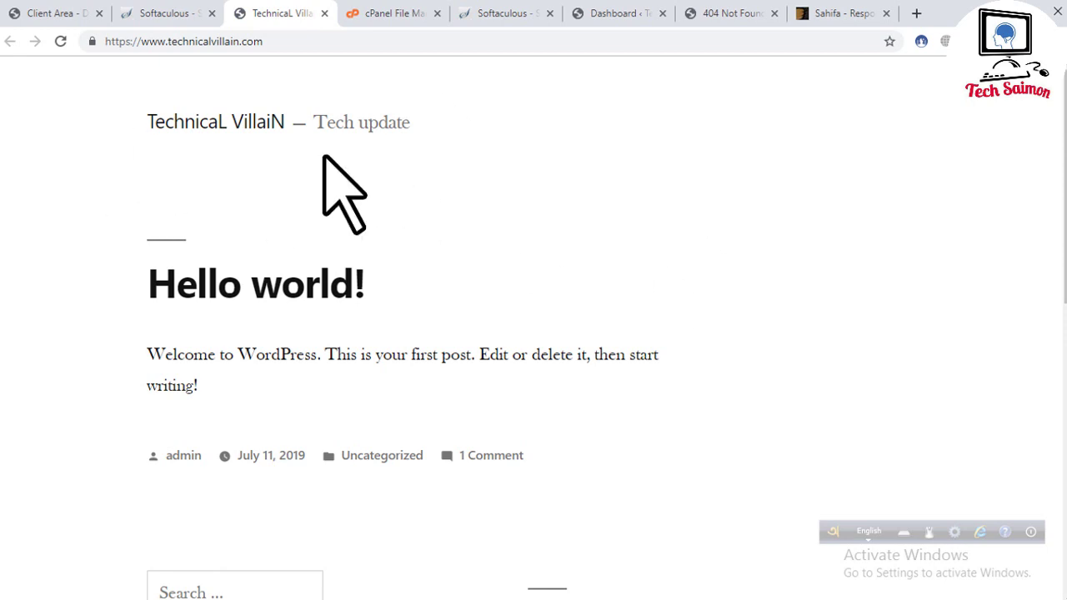
Step: Scroll through the new Hello world! homepage, then return to the Softaculous success page
scroll(1042, 437, "down", 7)
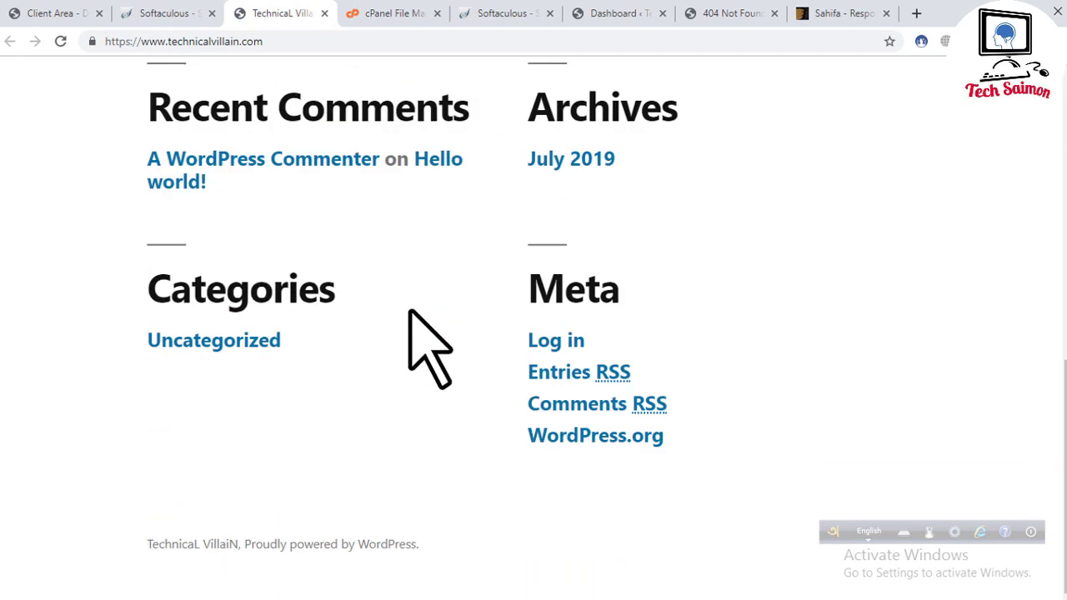
scroll(542, 249, "up", 10)
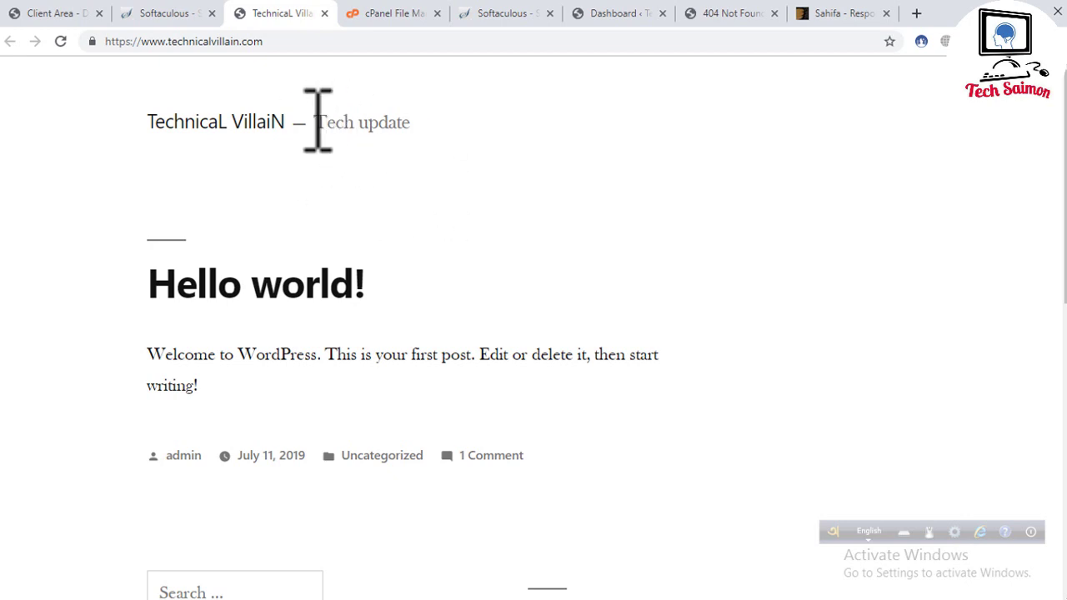
scroll(409, 309, "down", 10)
scroll(409, 309, "up", 10)
left_click(182, 15)
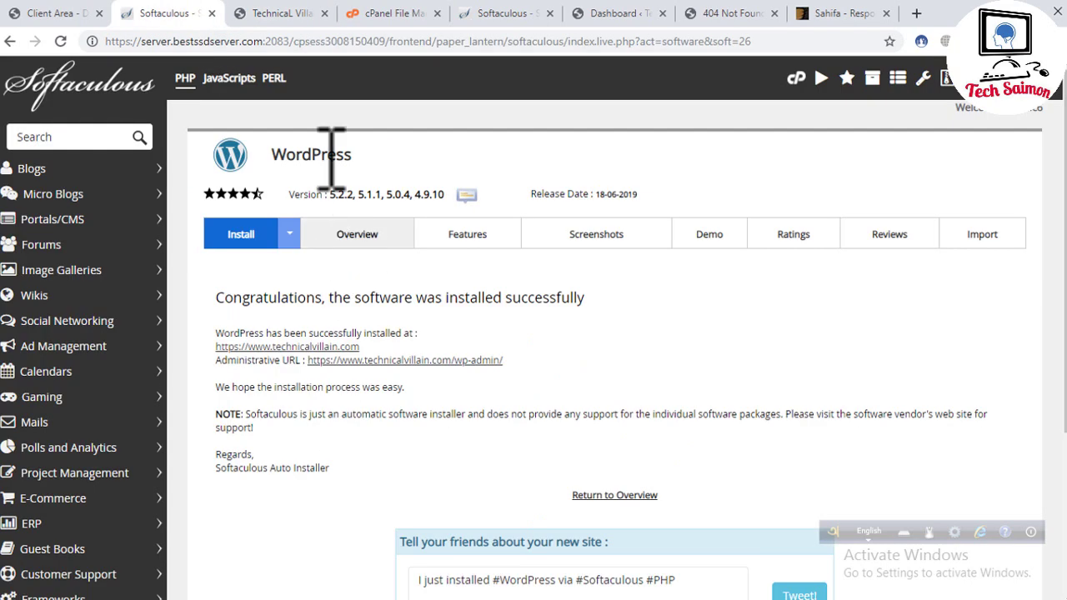
Step: Go to technicalvillain.com/wp-admin in the site's tab to reach the WordPress login
left_click(288, 14)
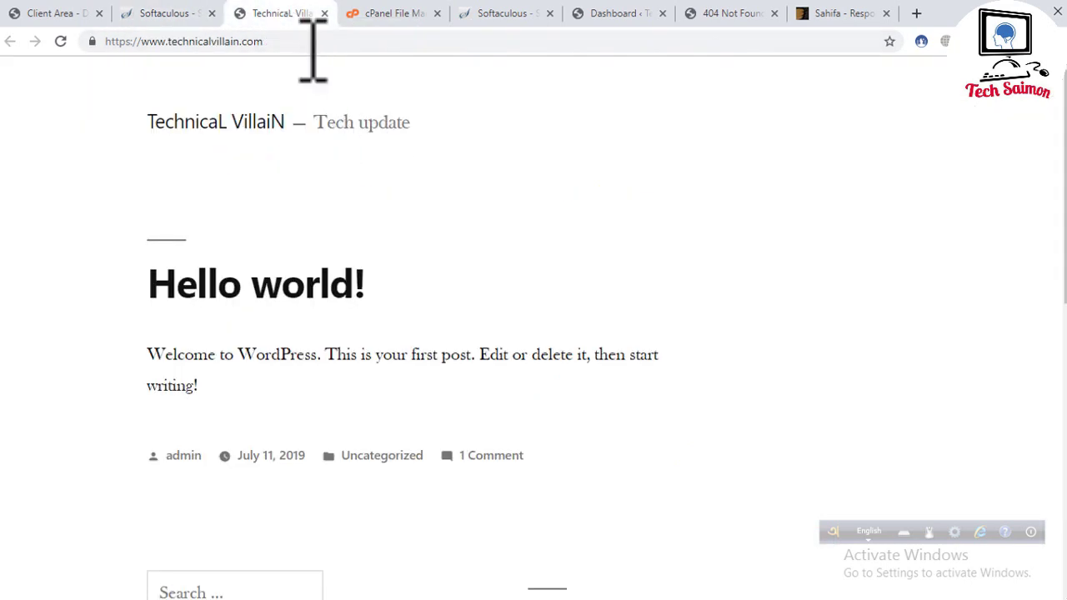
left_click(309, 42)
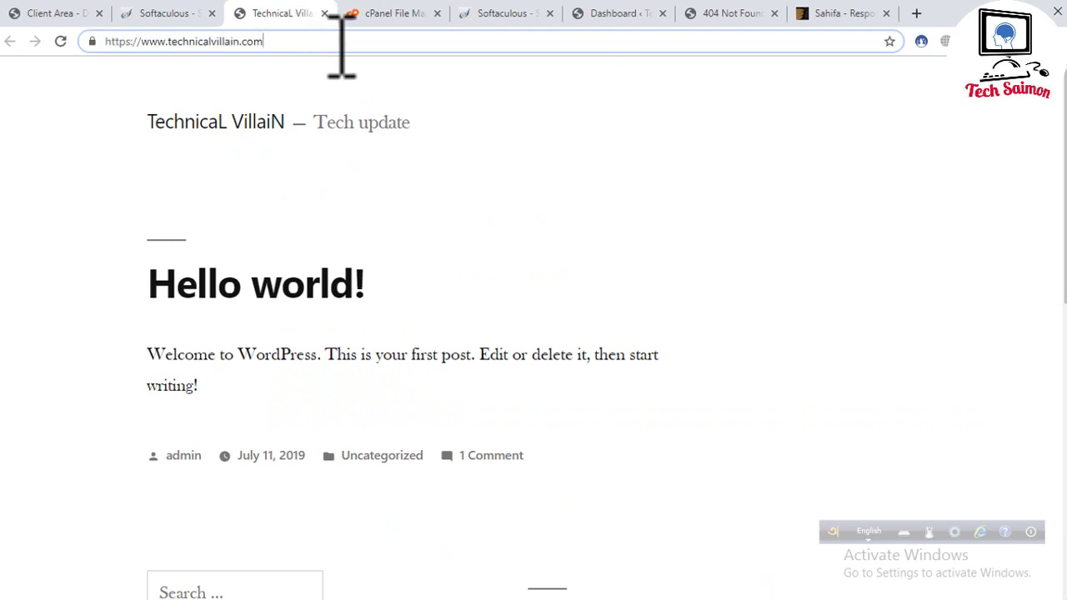
type("/")
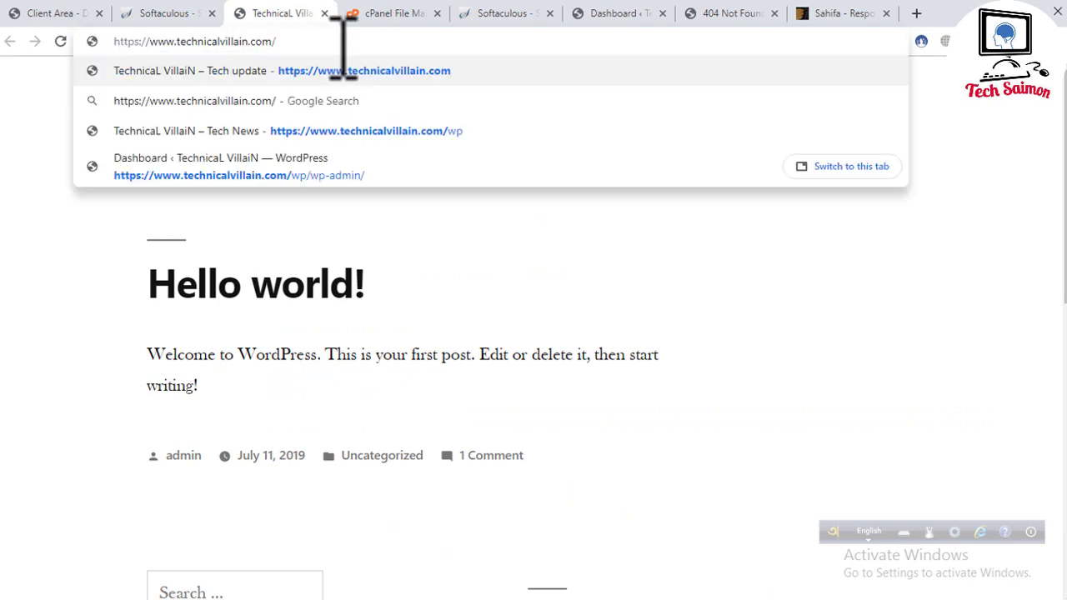
type("w")
type("p")
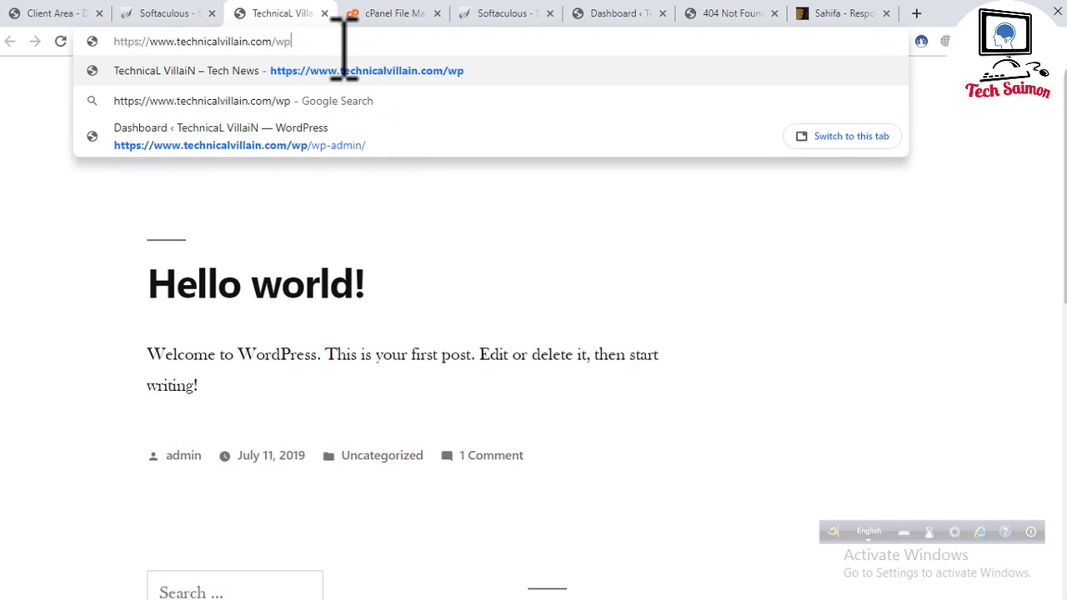
type("-admin")
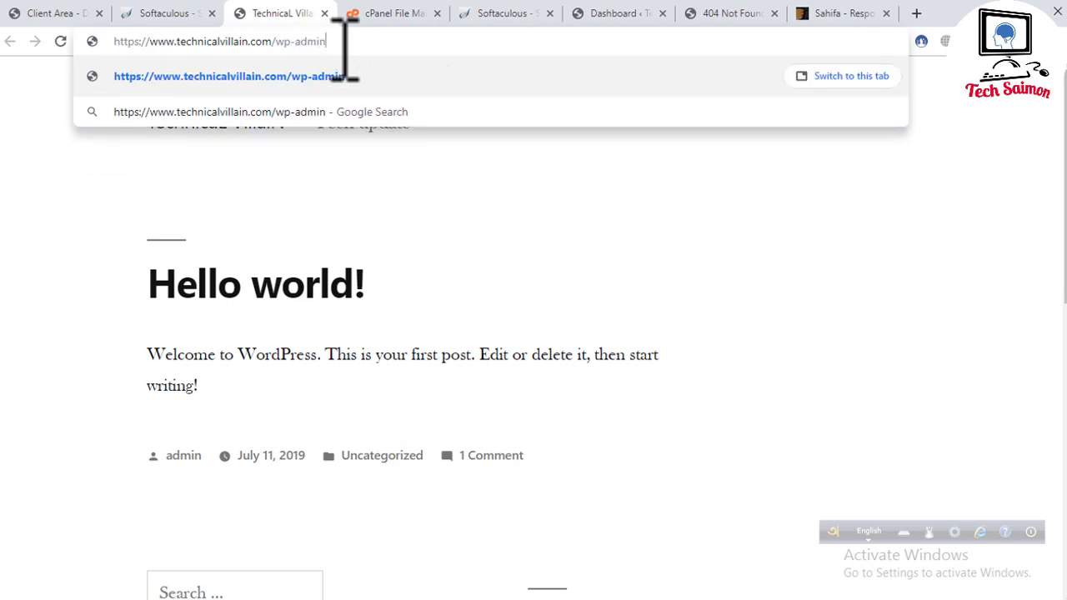
key("Return")
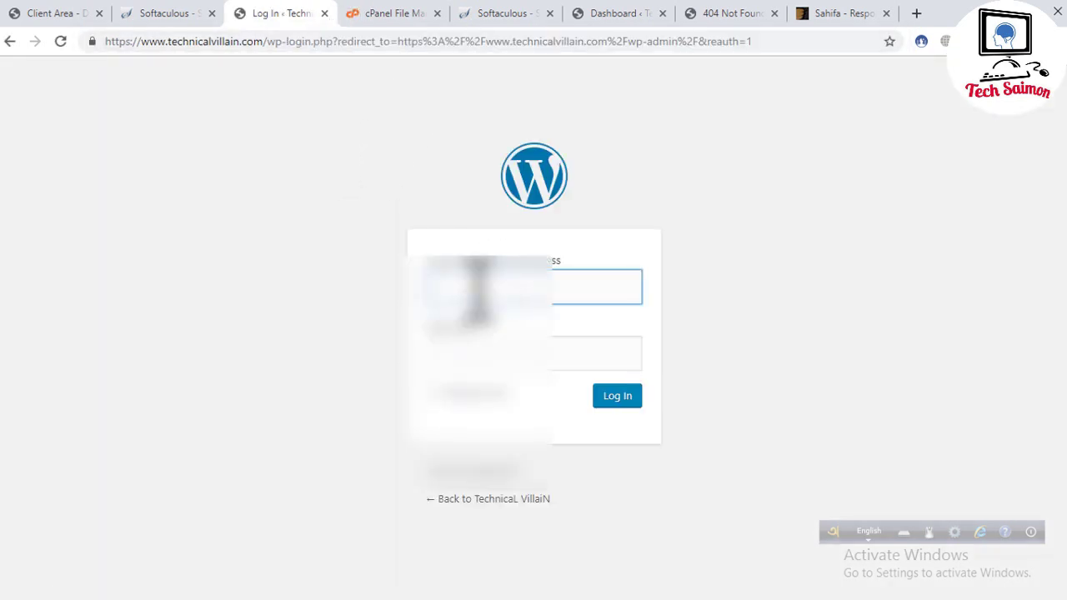
Step: Log in as admin with the saved username and Remember Me ticked
left_click(499, 283)
left_click(406, 252)
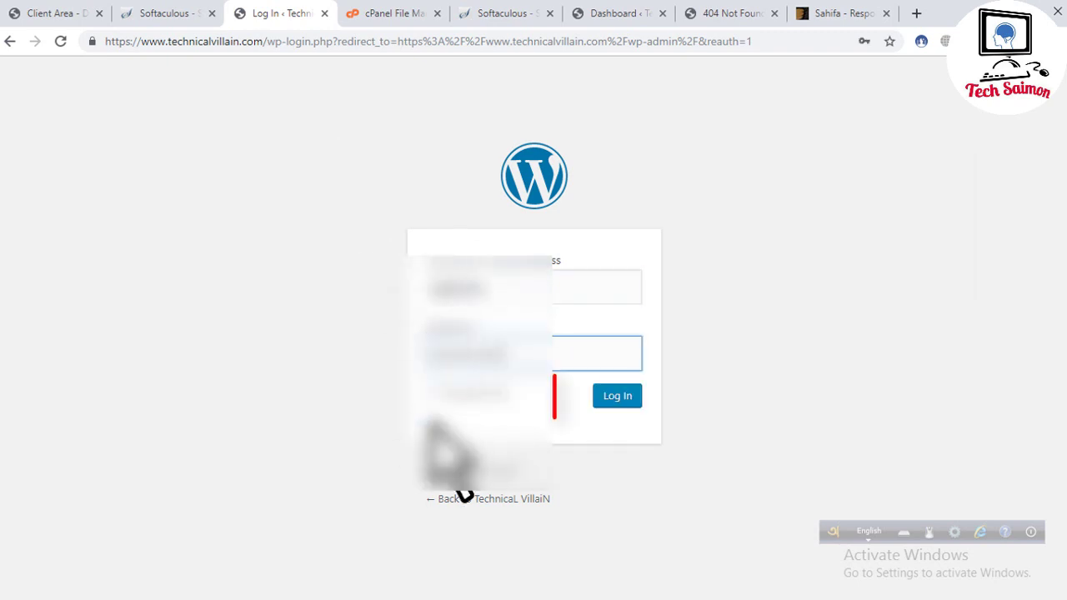
left_click(433, 392)
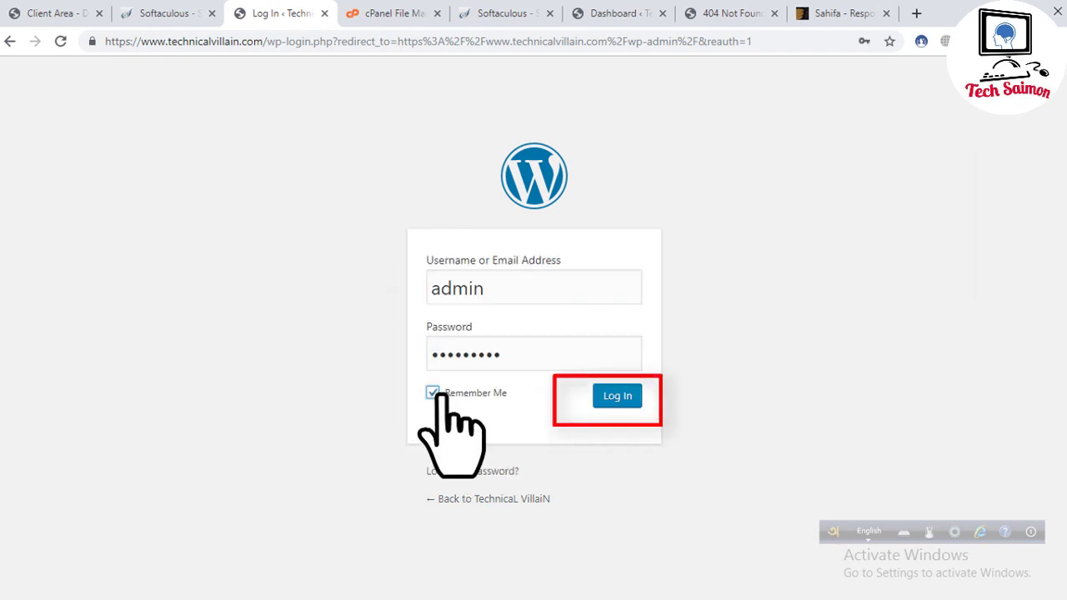
left_click(615, 395)
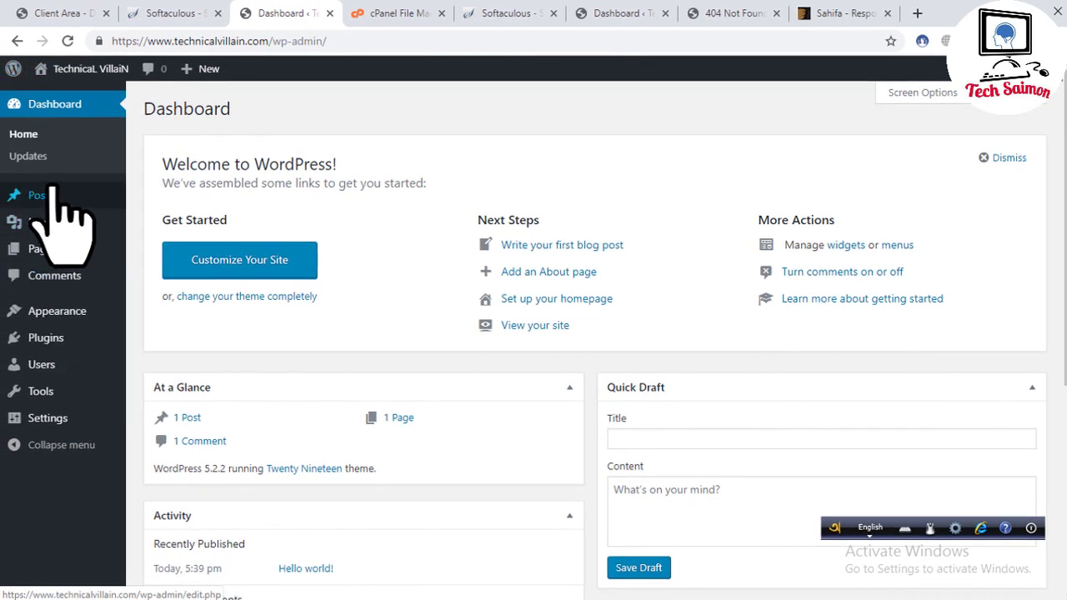
Step: Look over the Dashboard's sidebar menus and the admin account menu
mouse_move(56, 193)
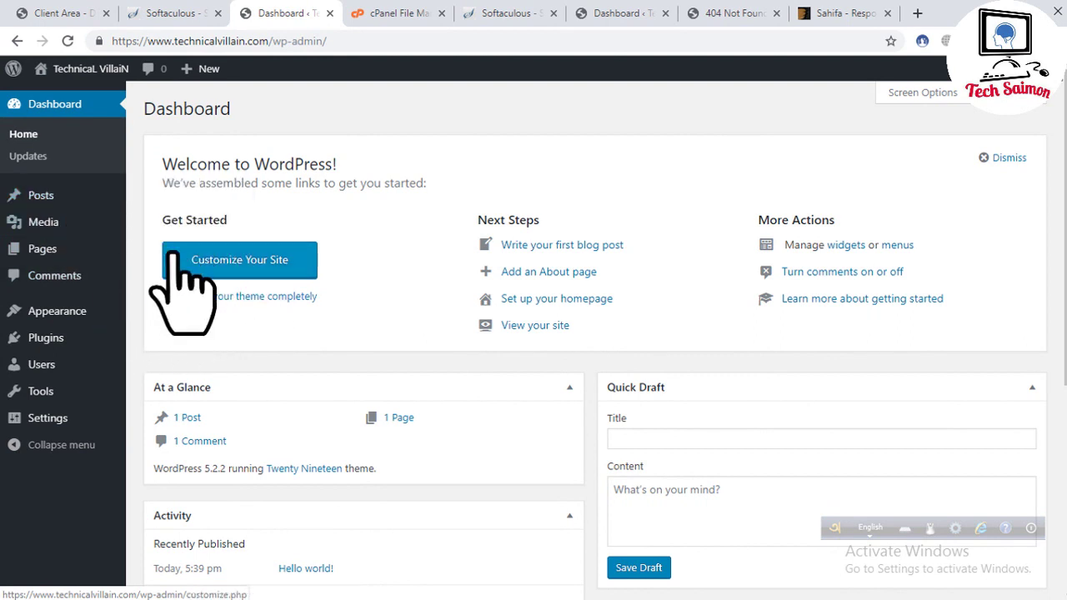
mouse_move(60, 247)
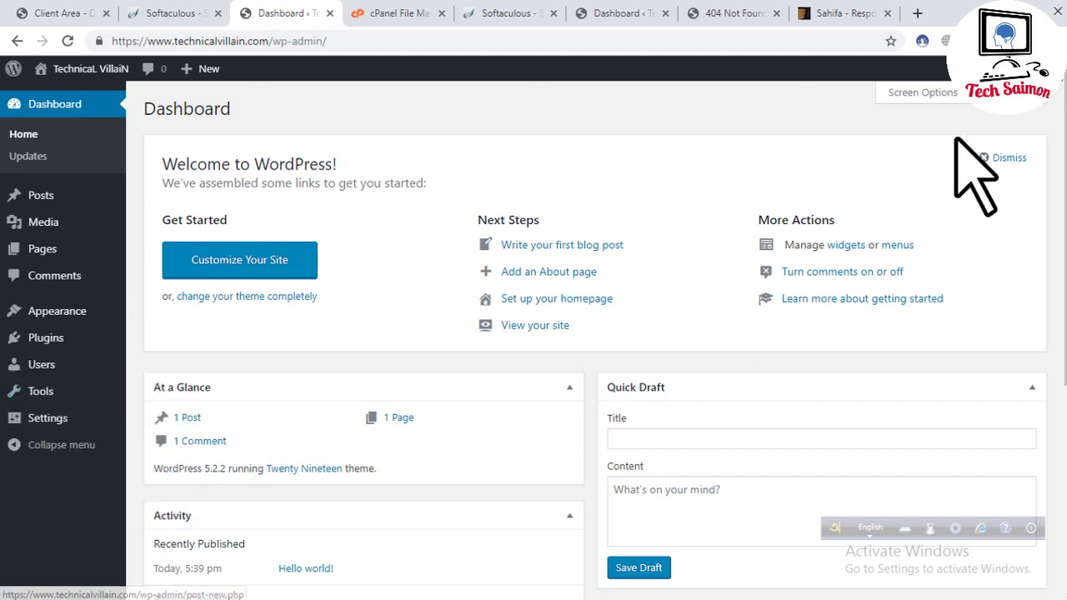
mouse_move(1052, 96)
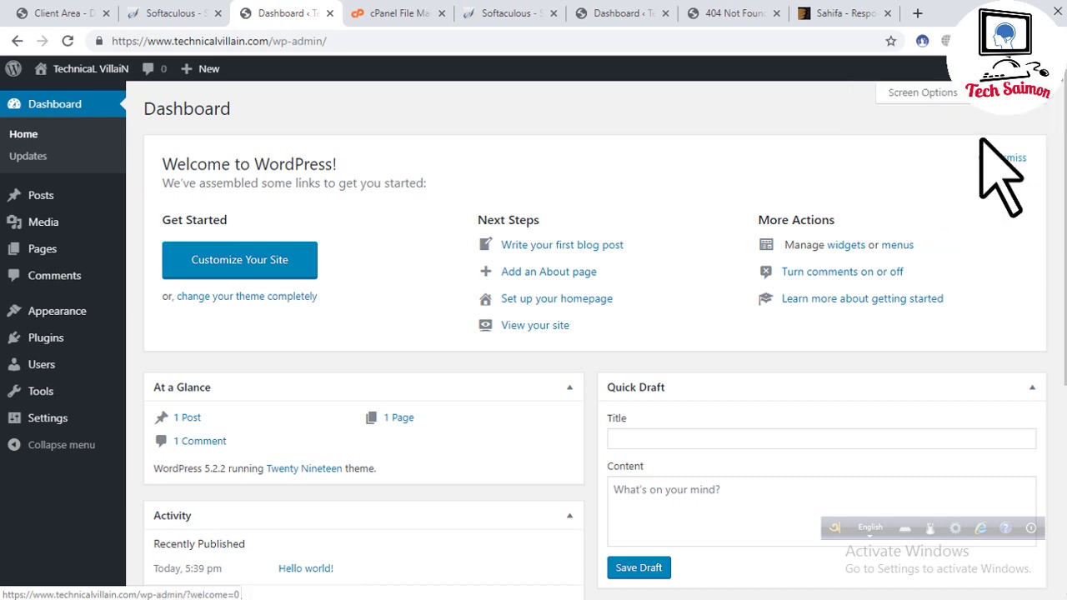
mouse_move(1041, 69)
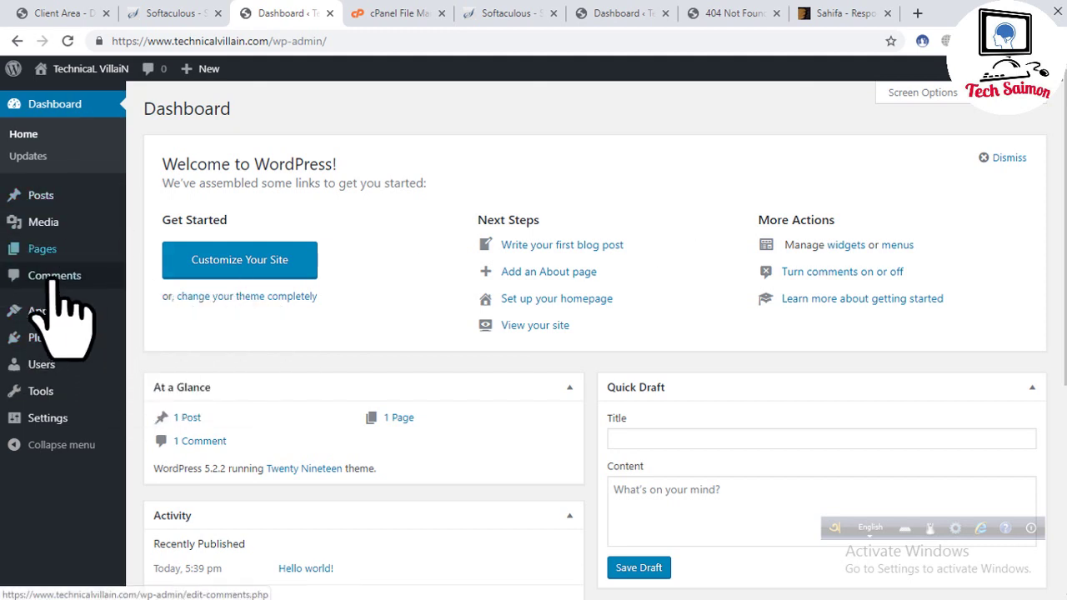
mouse_move(66, 309)
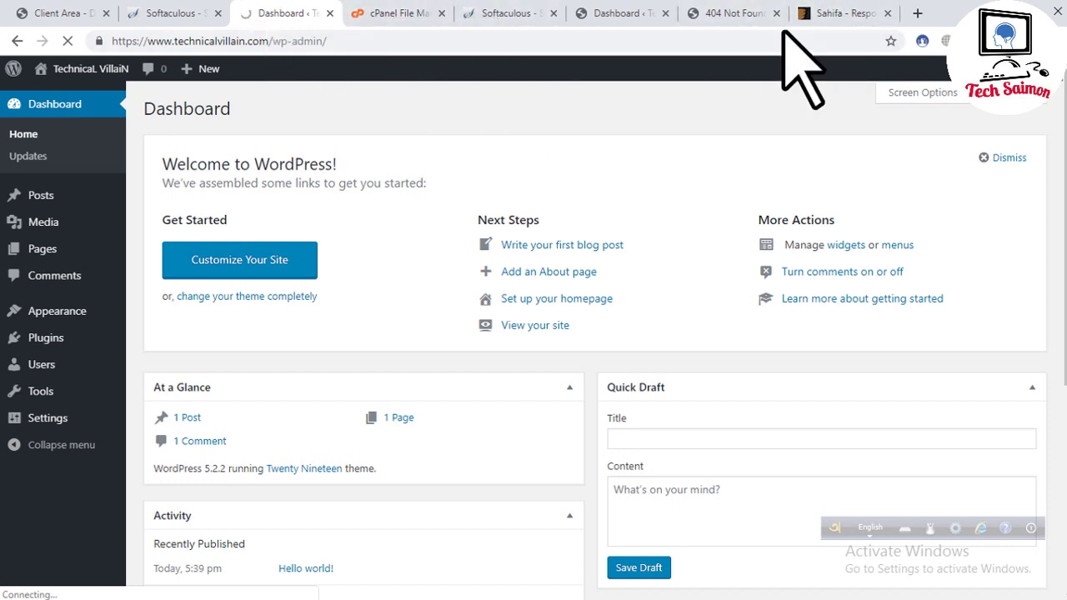
Step: Go back to the Sahifa ThemeForest page and open its Live Preview in a new tab
left_click(848, 12)
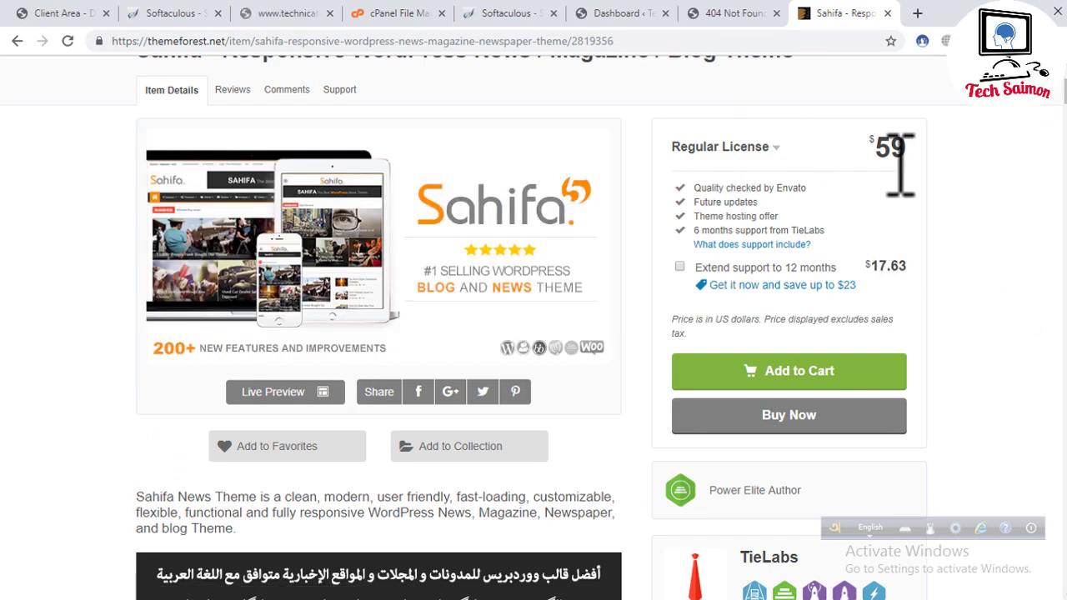
left_click(409, 385)
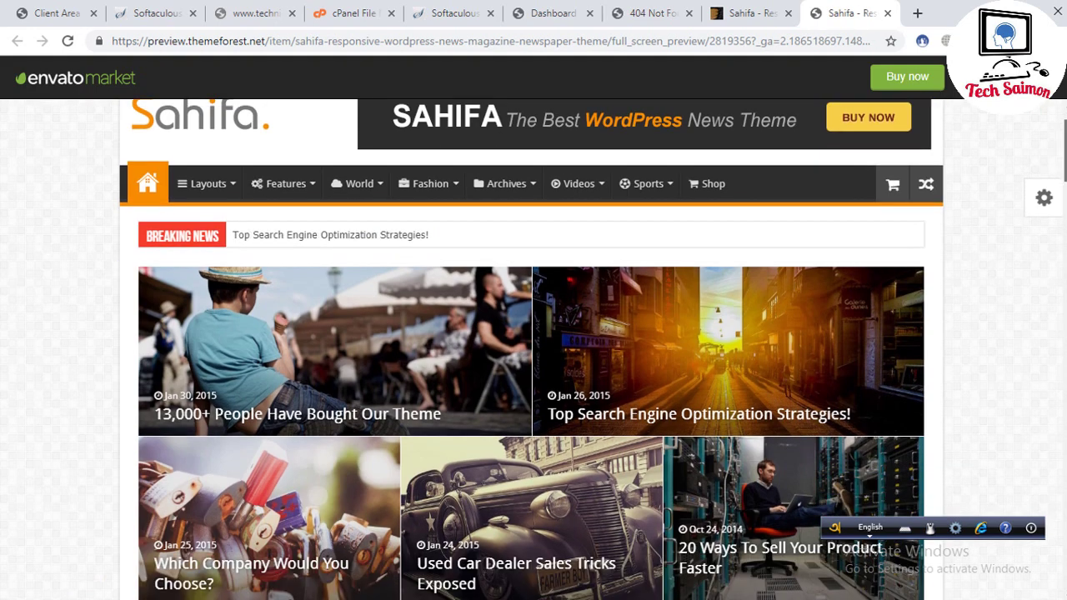
Step: Scroll the Sahifa live demo down to the footer and back, briefly revisiting the product page
scroll(531, 349, "down", 15)
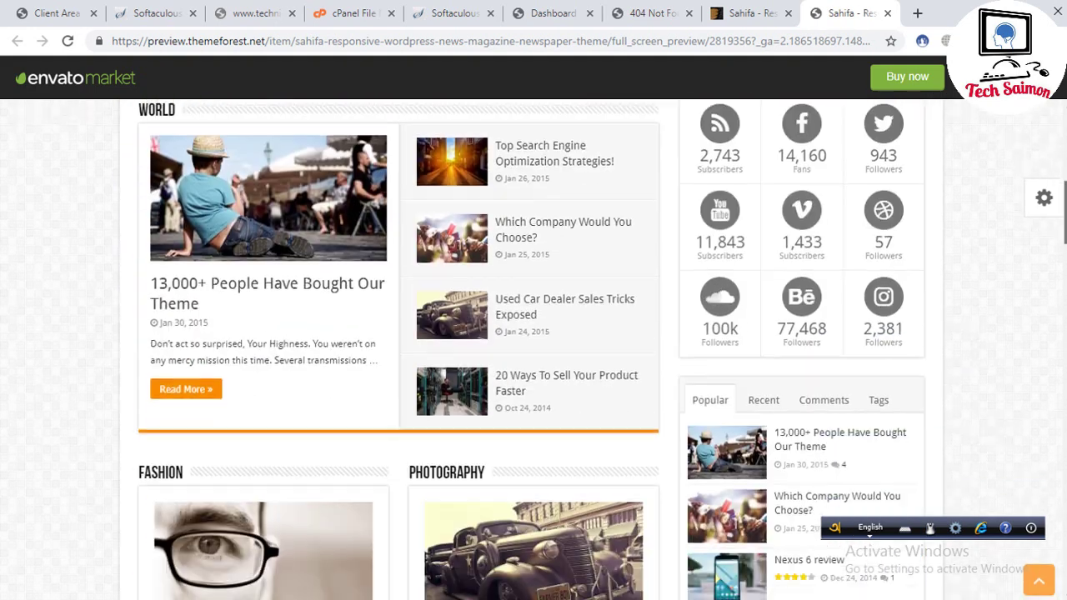
scroll(399, 349, "down", 8)
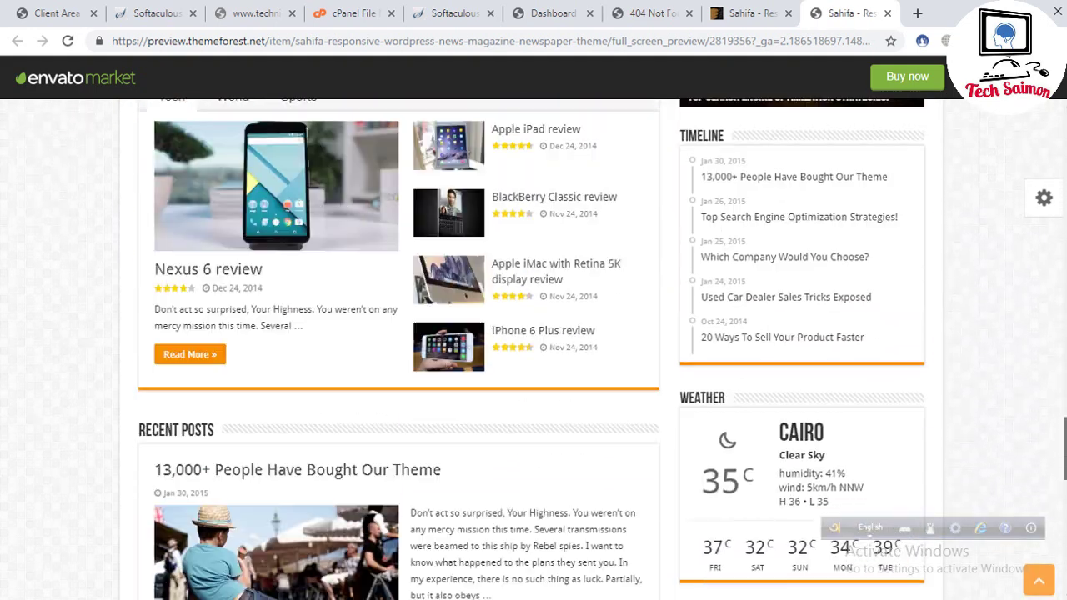
left_click_drag(1063, 473, 1053, 550)
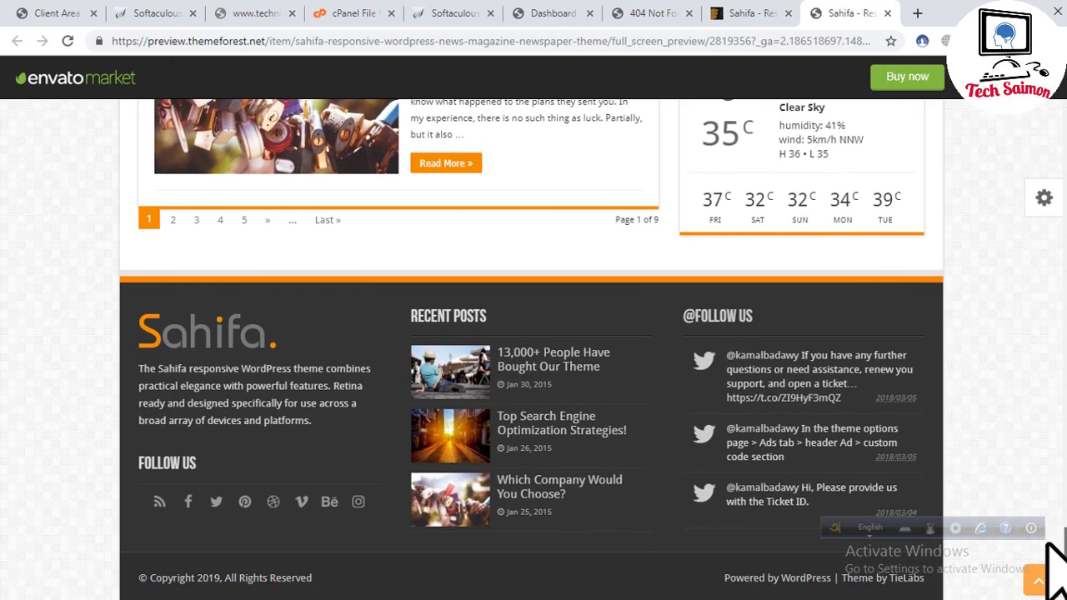
left_click_drag(1050, 537, 1037, 321)
scroll(667, 334, "up", 15)
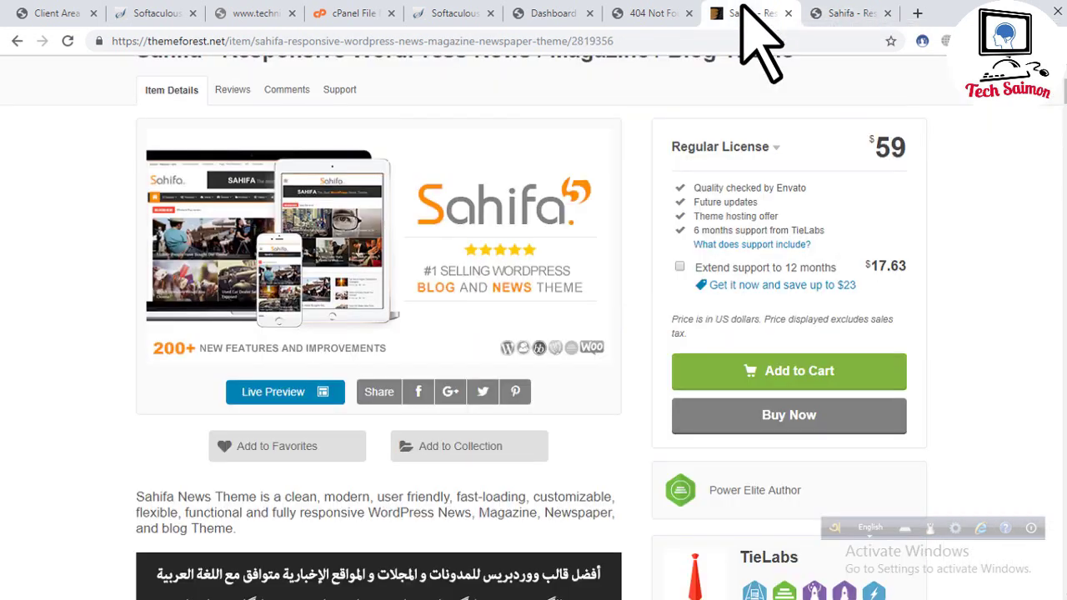
left_click(744, 12)
left_click(842, 13)
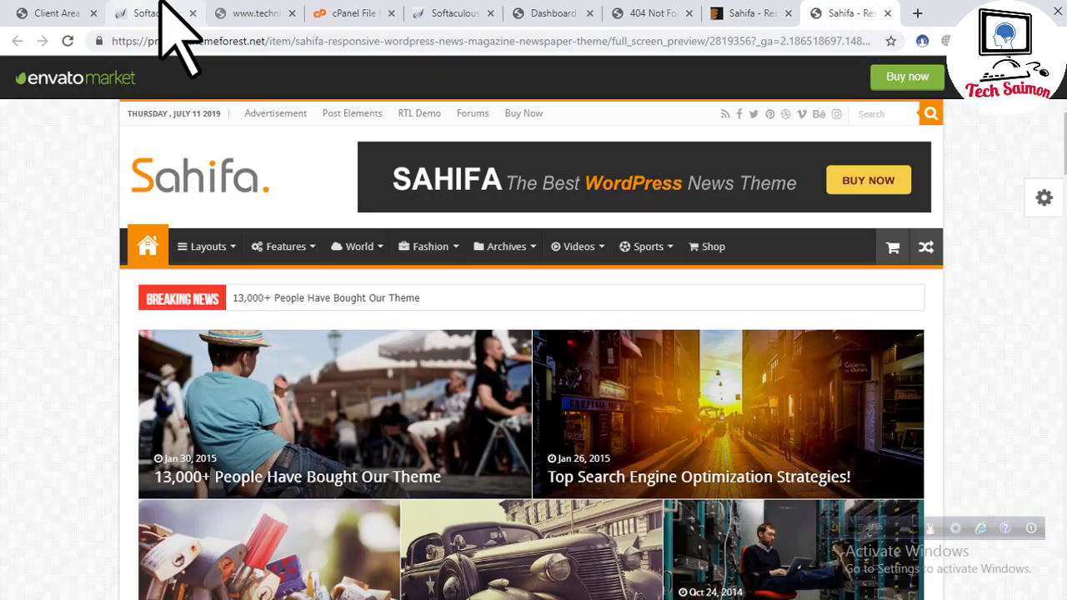
Step: Return to the WordPress dashboard and open Appearance > Themes to review installed themes
left_click(550, 13)
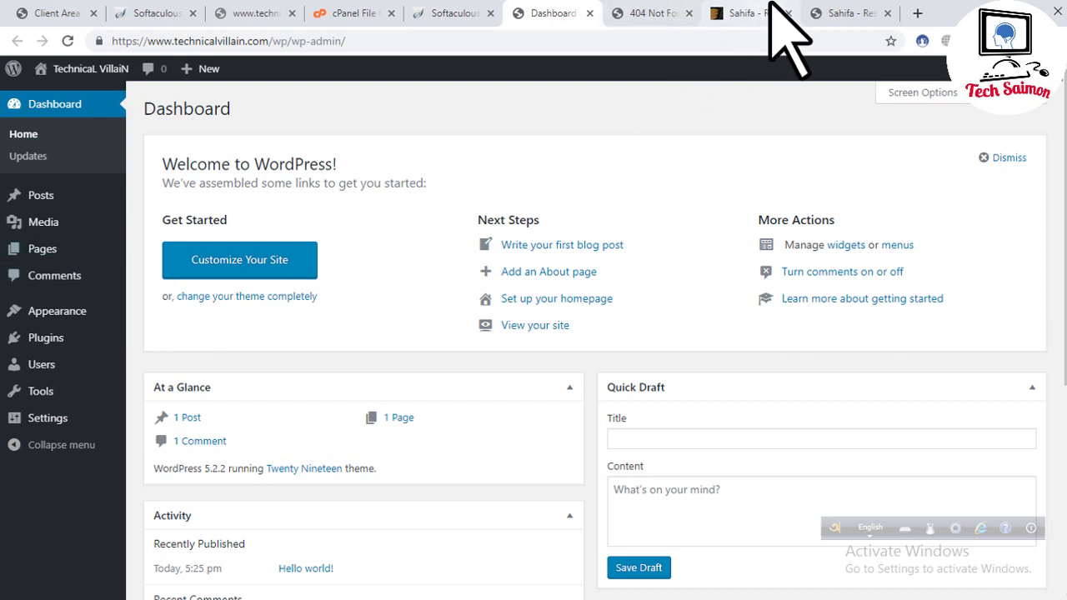
mouse_move(71, 312)
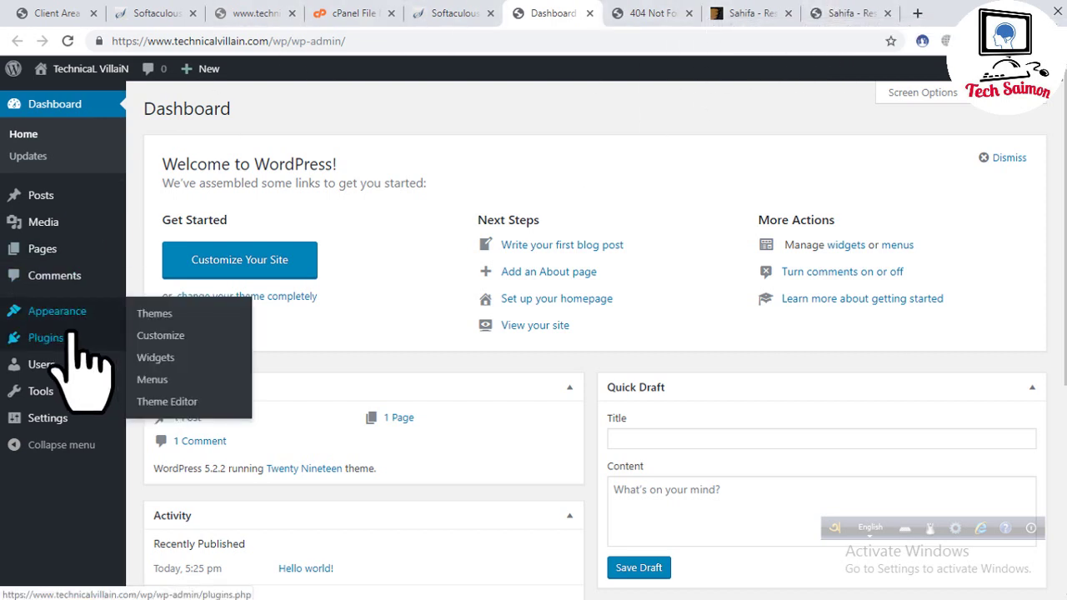
left_click(148, 315)
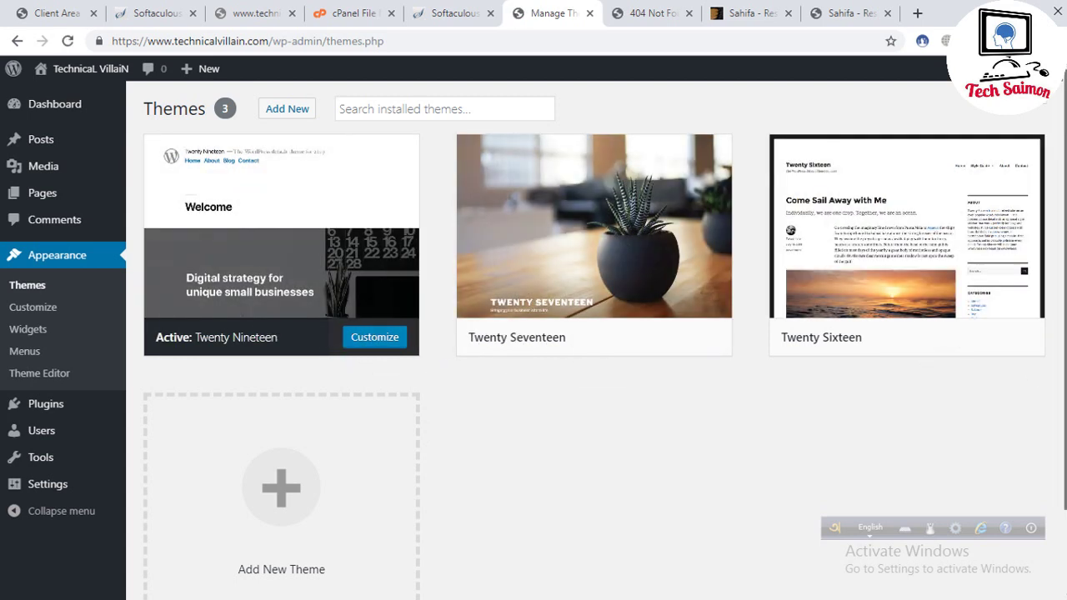
scroll(597, 340, "down", 2)
scroll(374, 292, "up", 2)
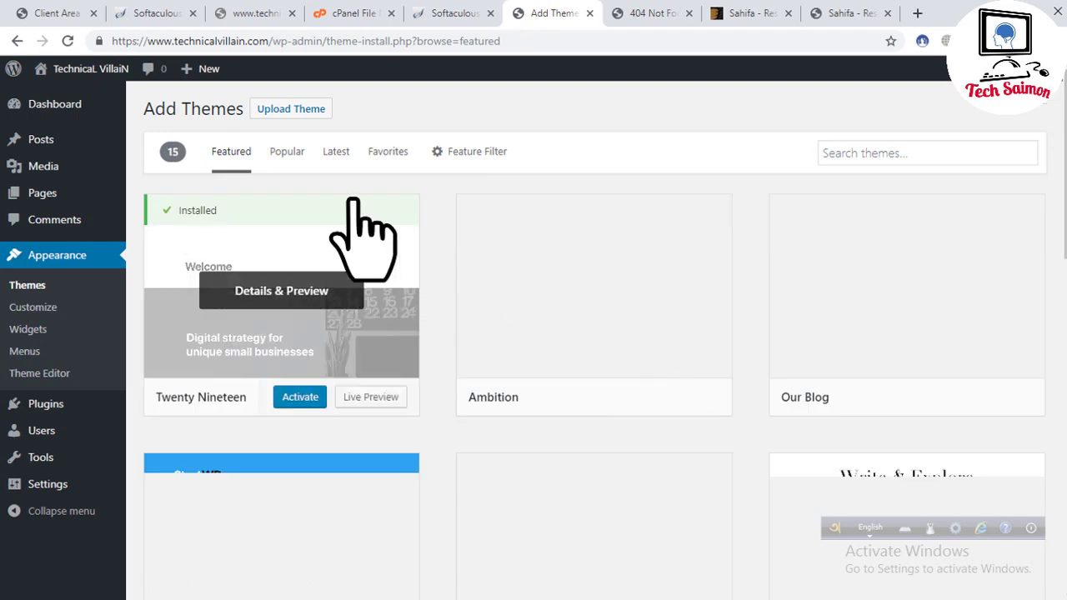
Step: In the Upload Theme panel, choose sahifa.zip from the Desktop as the file
left_click(293, 108)
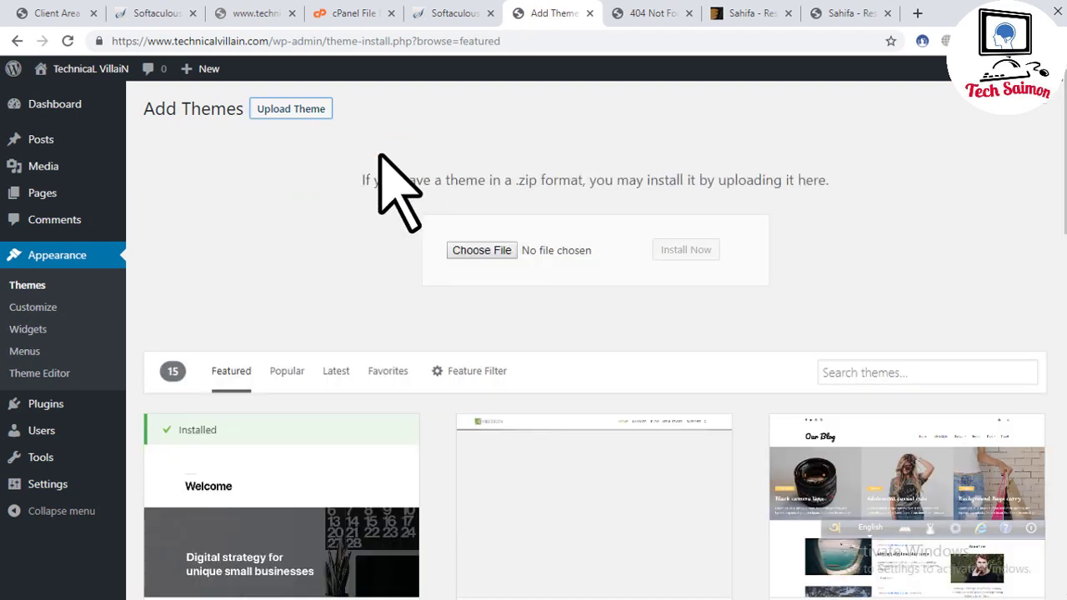
left_click(488, 255)
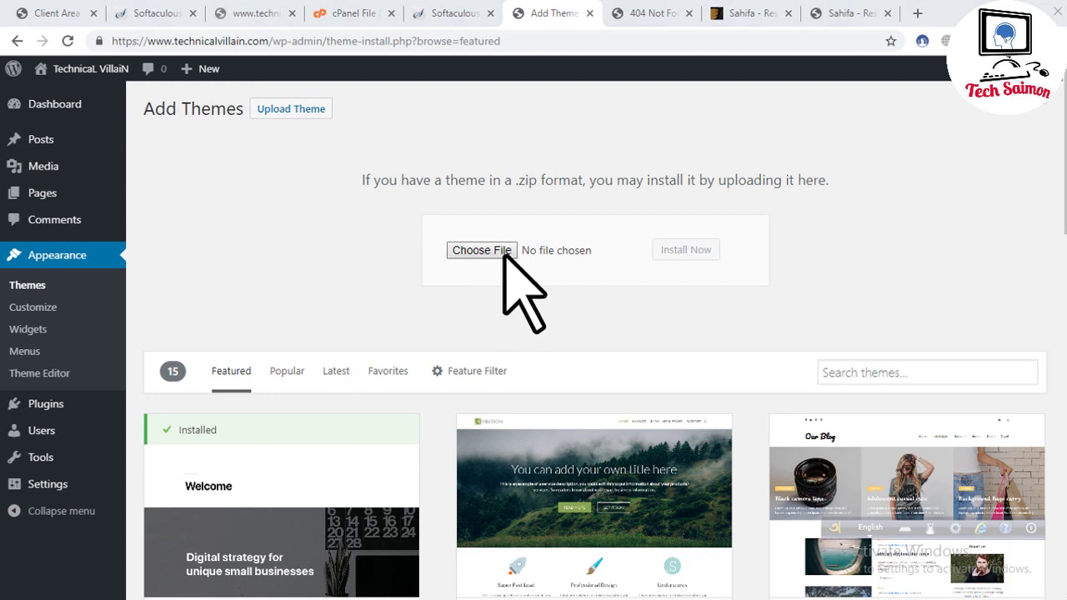
scroll(673, 405, "down", 2)
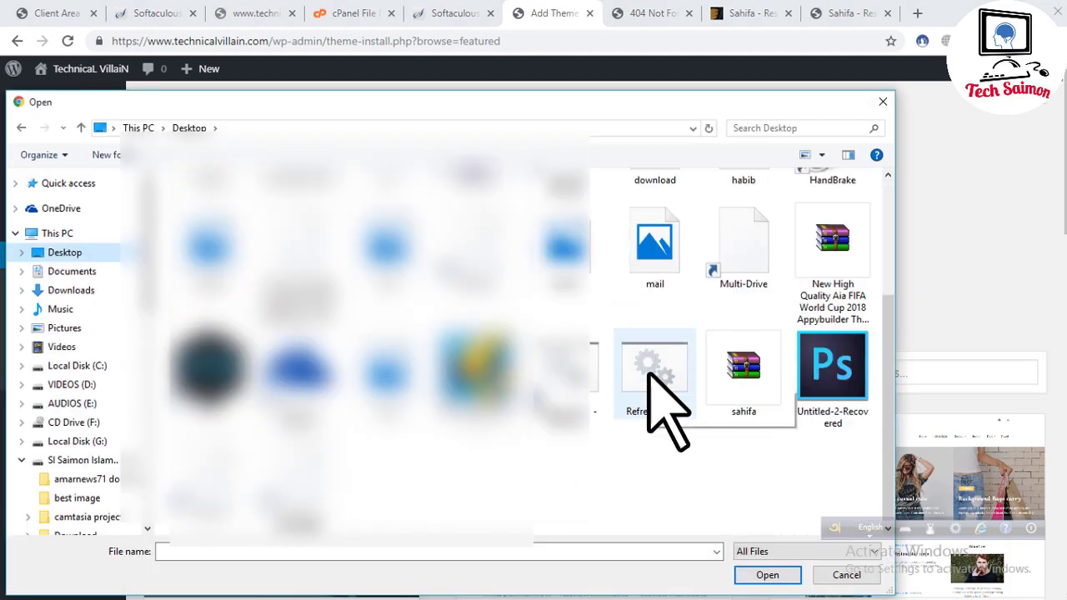
left_click(740, 393)
scroll(889, 364, "up", 1)
scroll(889, 365, "up", 3)
left_click(767, 575)
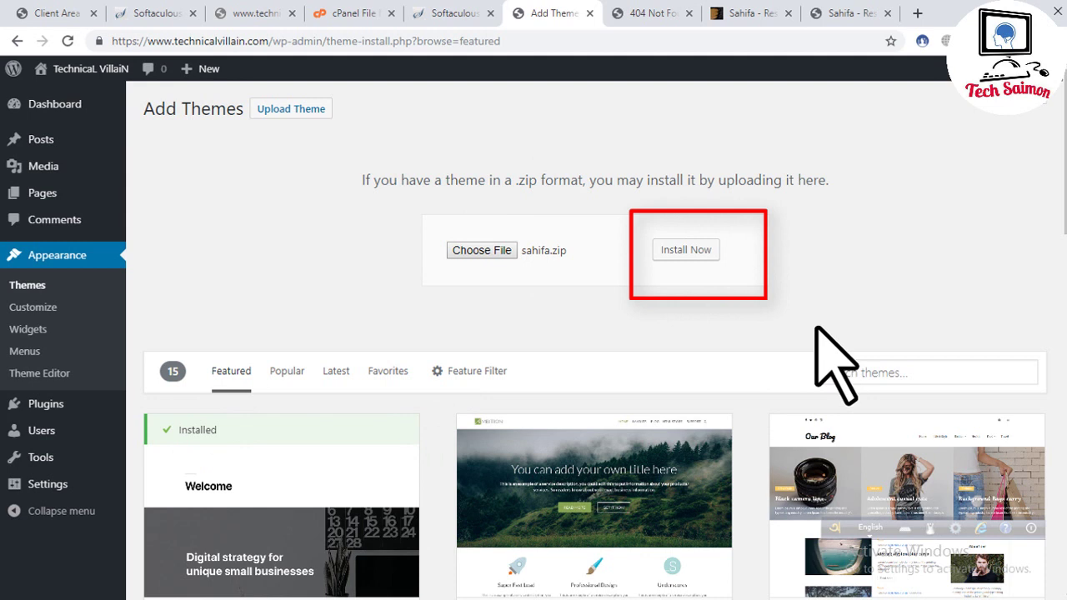
Step: Install the sahifa.zip theme package, glancing at the cPanel file manager while it installs
left_click(686, 249)
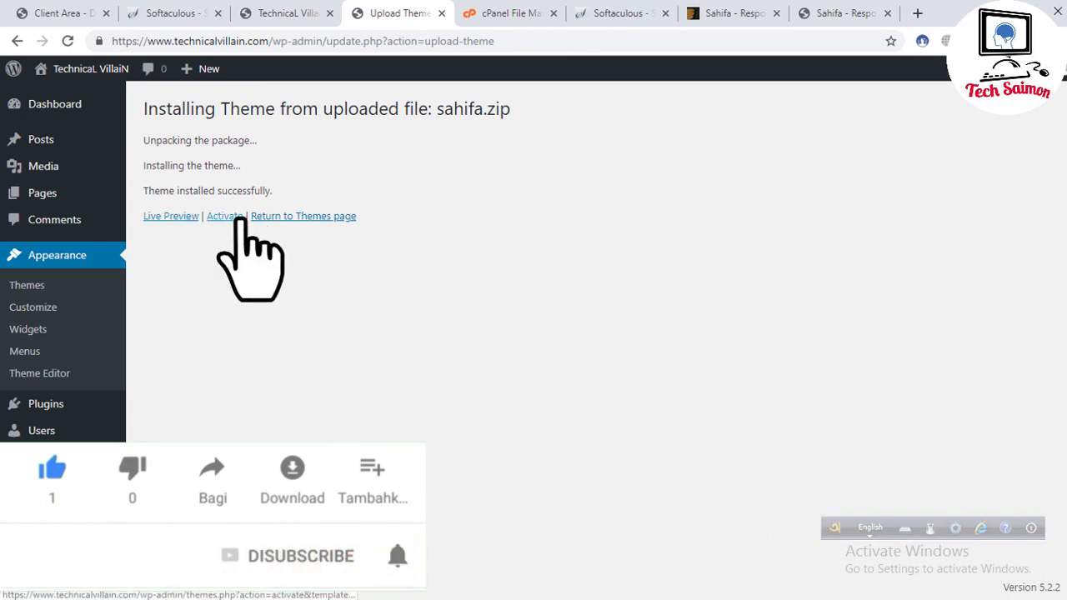
left_click(491, 12)
left_click(391, 14)
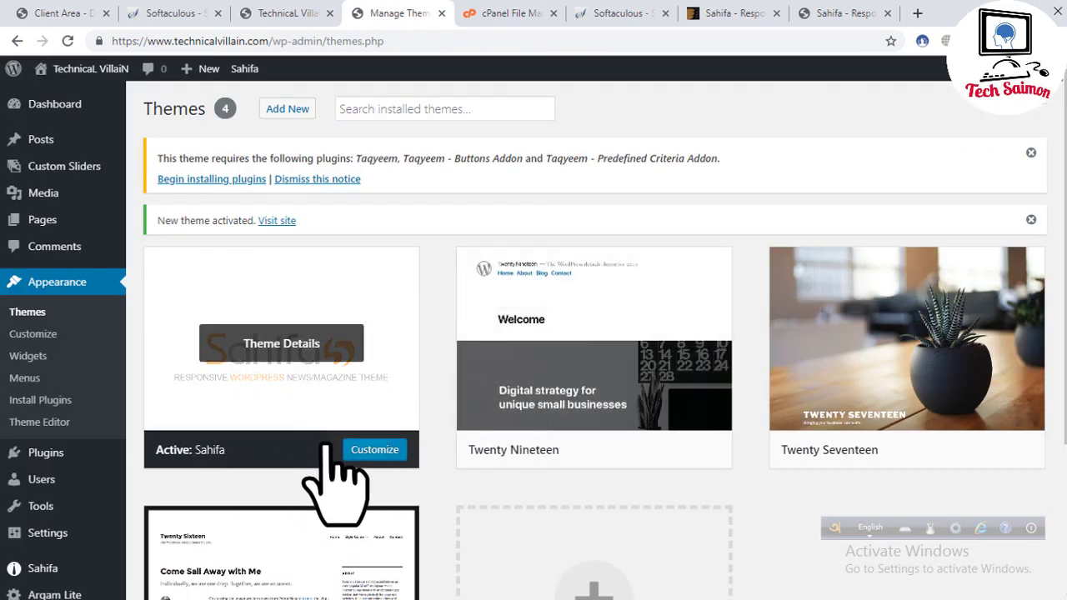
Step: Look over the Themes page showing Sahifa active among 4 installed themes
scroll(598, 483, "down", 1)
scroll(599, 483, "up", 1)
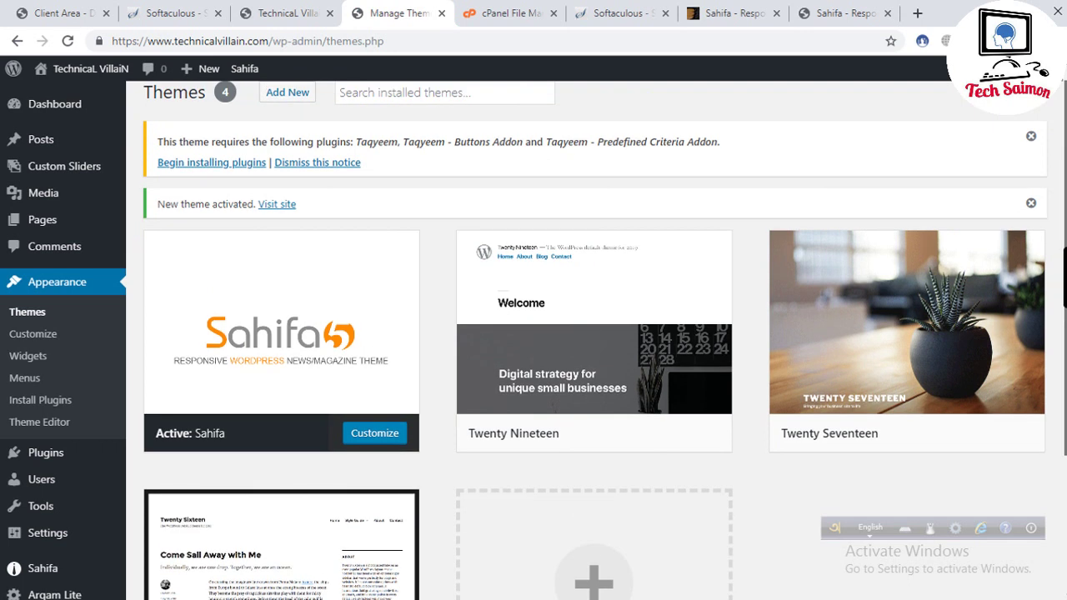
scroll(988, 297, "down", 1)
scroll(988, 297, "up", 1)
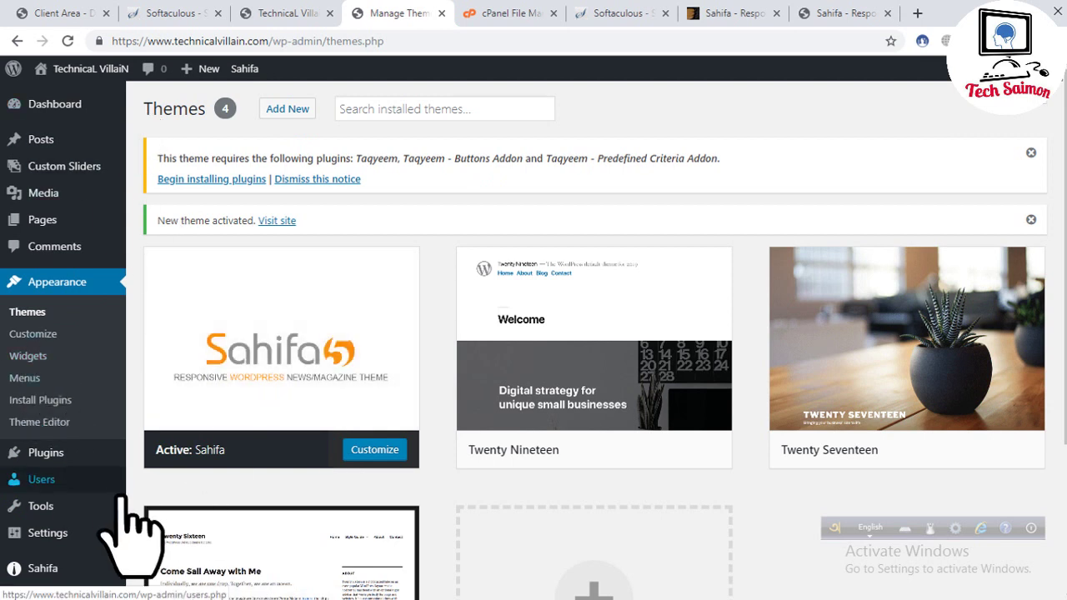
Step: Open the All Posts list from the Posts menu
mouse_move(17, 450)
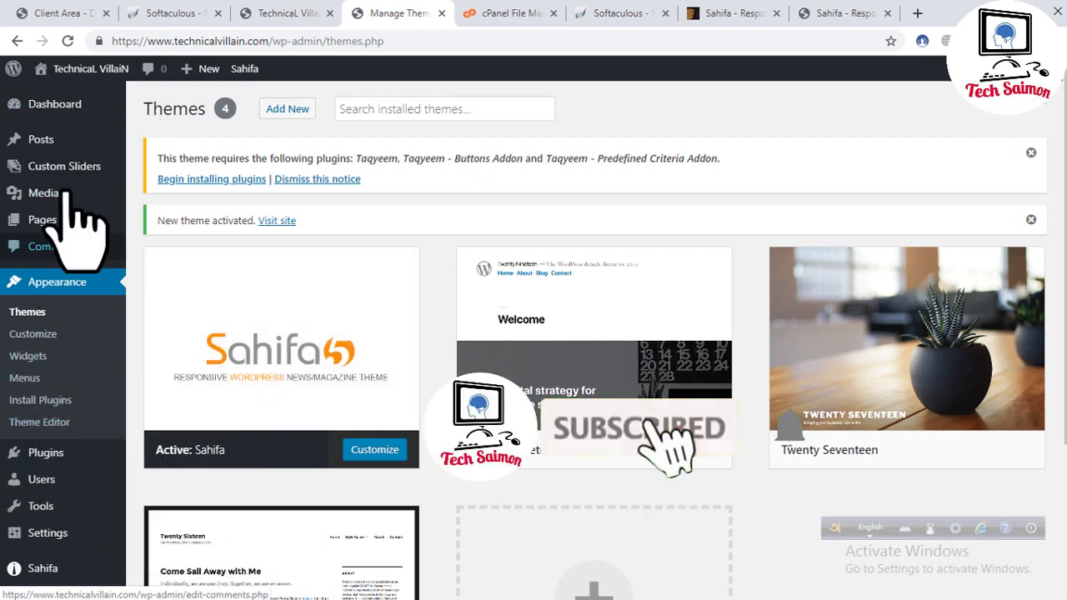
mouse_move(75, 172)
left_click(152, 163)
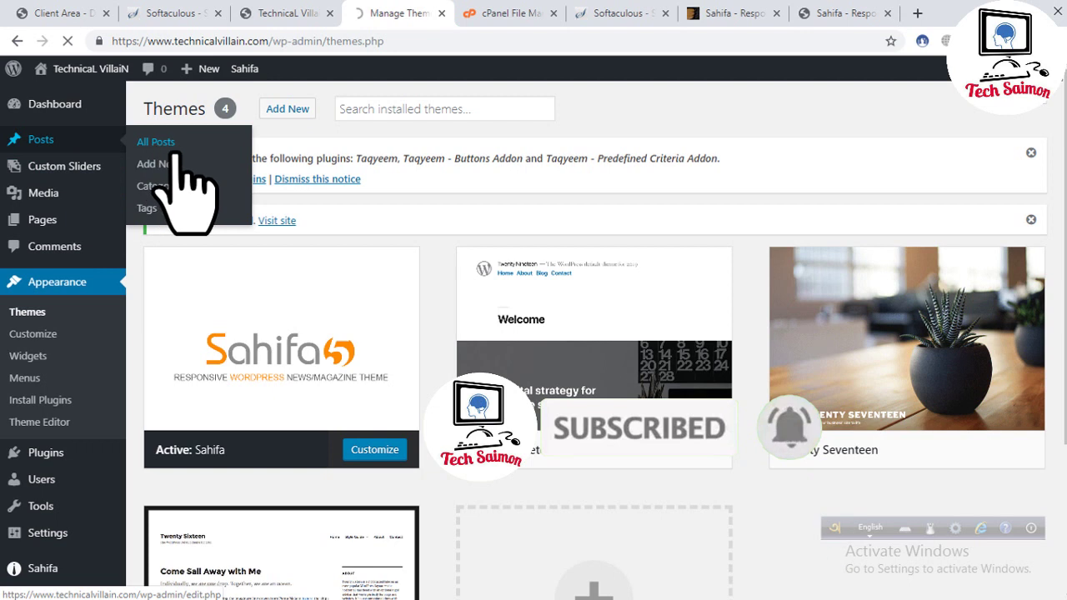
left_click(158, 144)
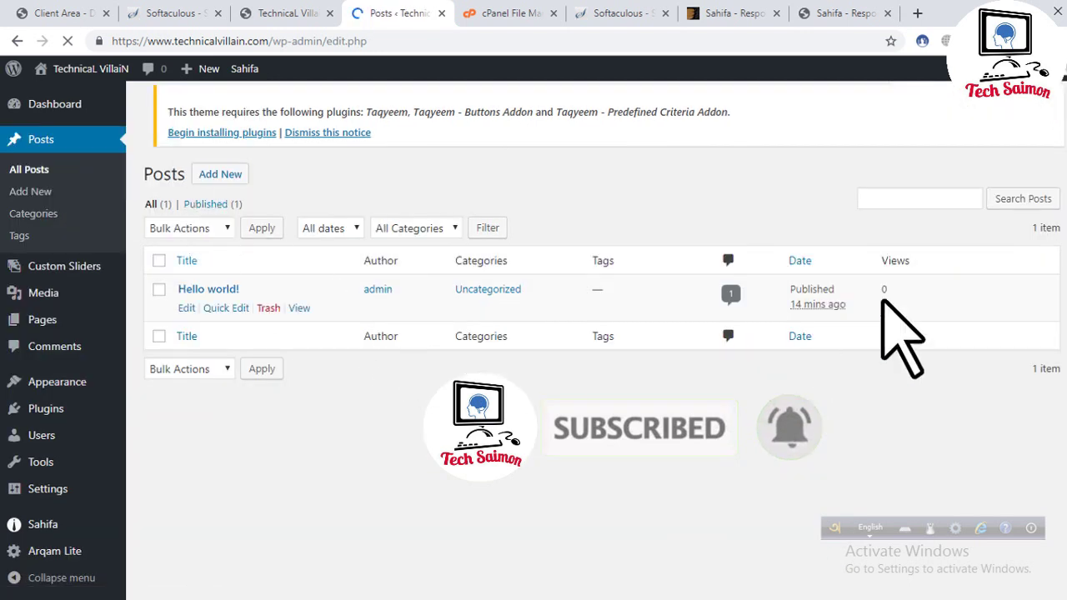